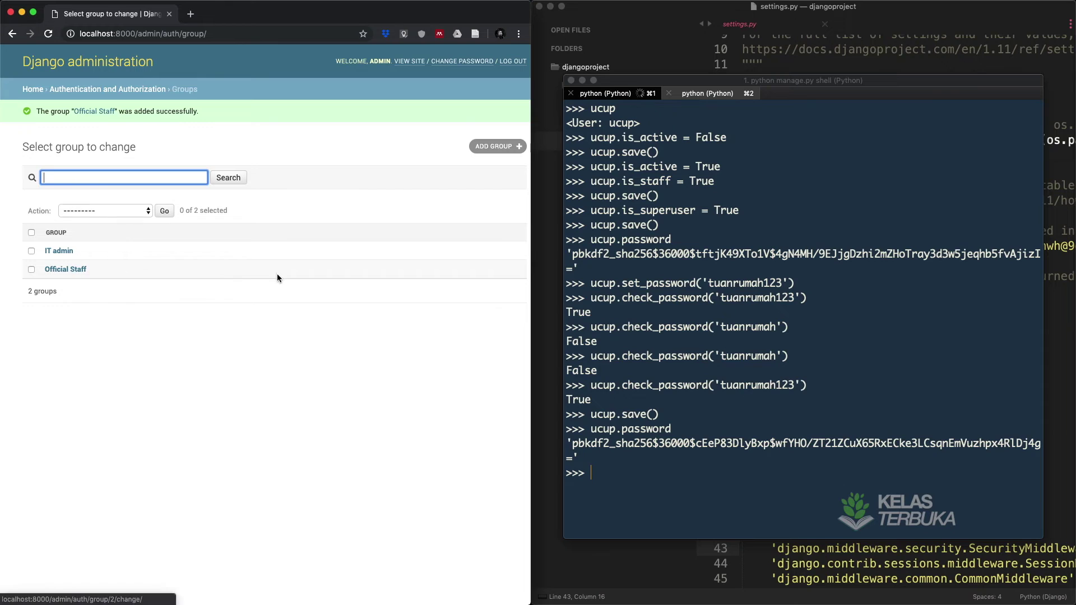
# Step: Add a new group named Pengguna without any permissions and save it
pyautogui.click(484, 147)
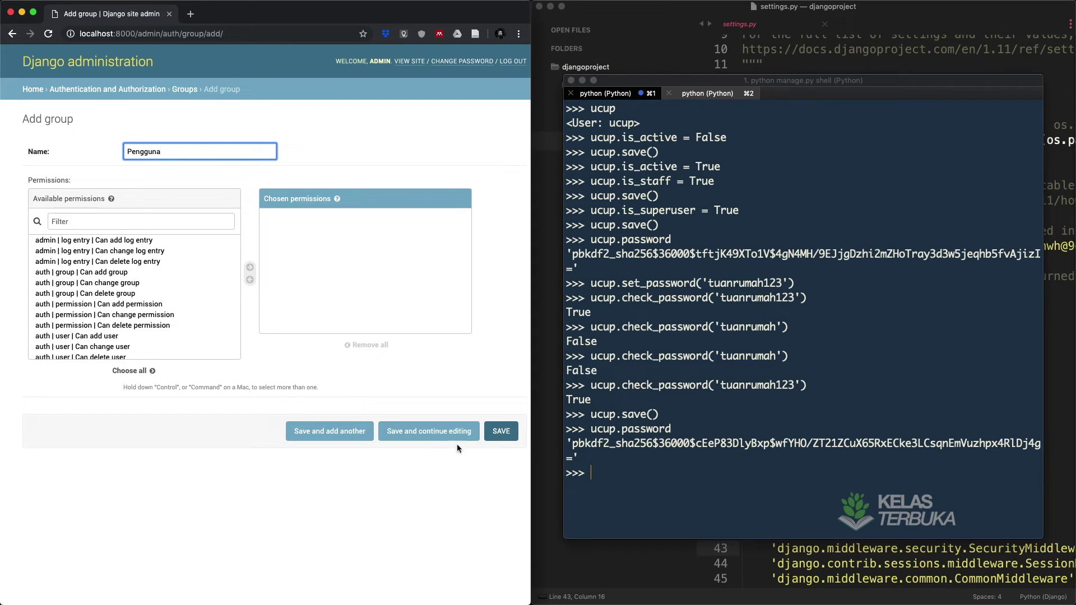
pyautogui.click(500, 431)
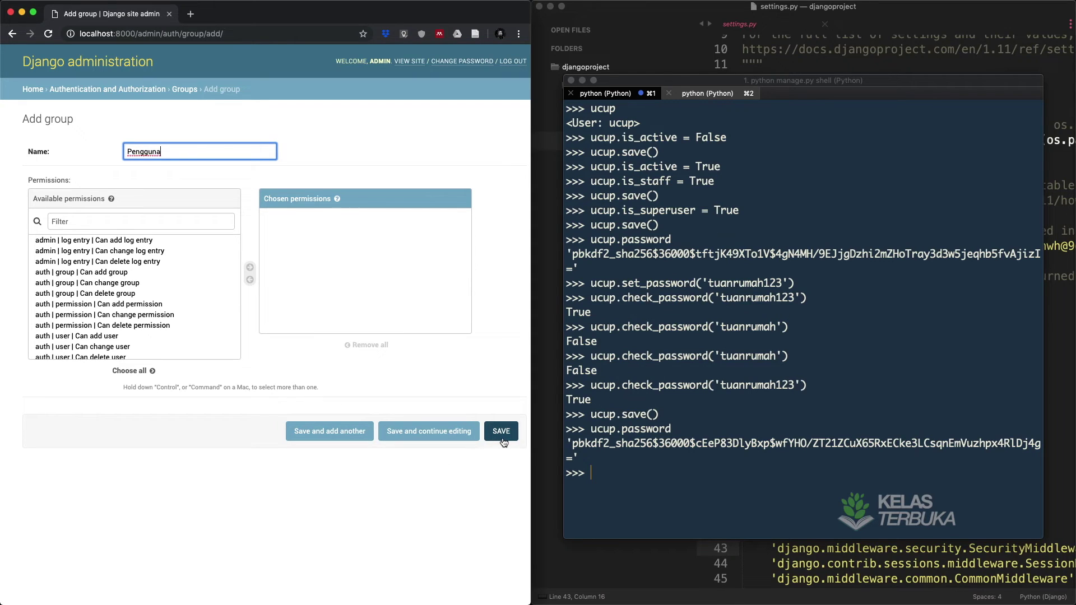
# Step: Add the admin user to the IT admin group and save the user
pyautogui.click(137, 90)
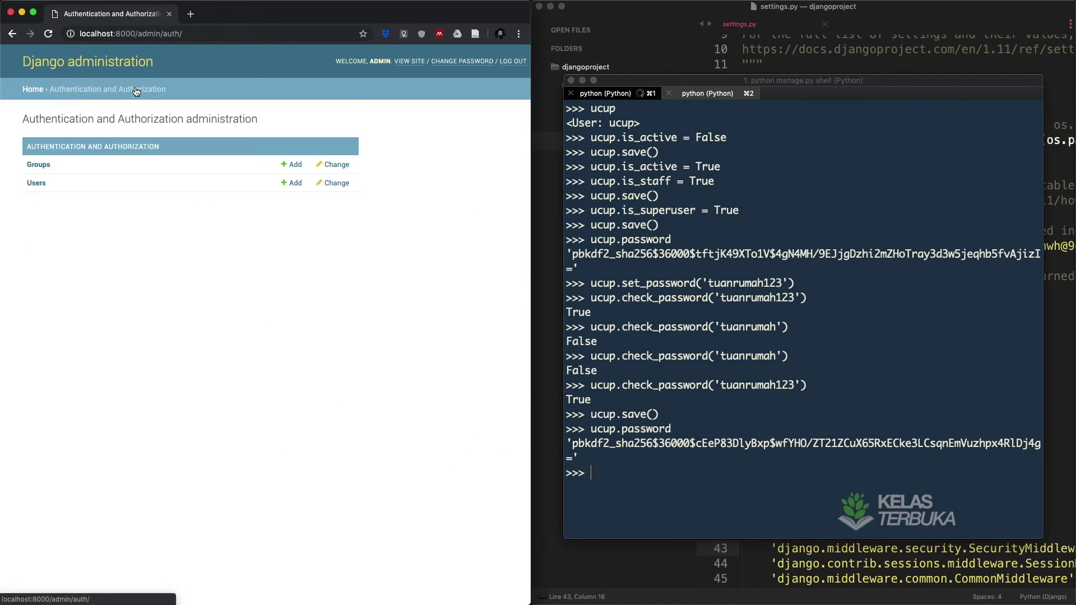
pyautogui.click(37, 183)
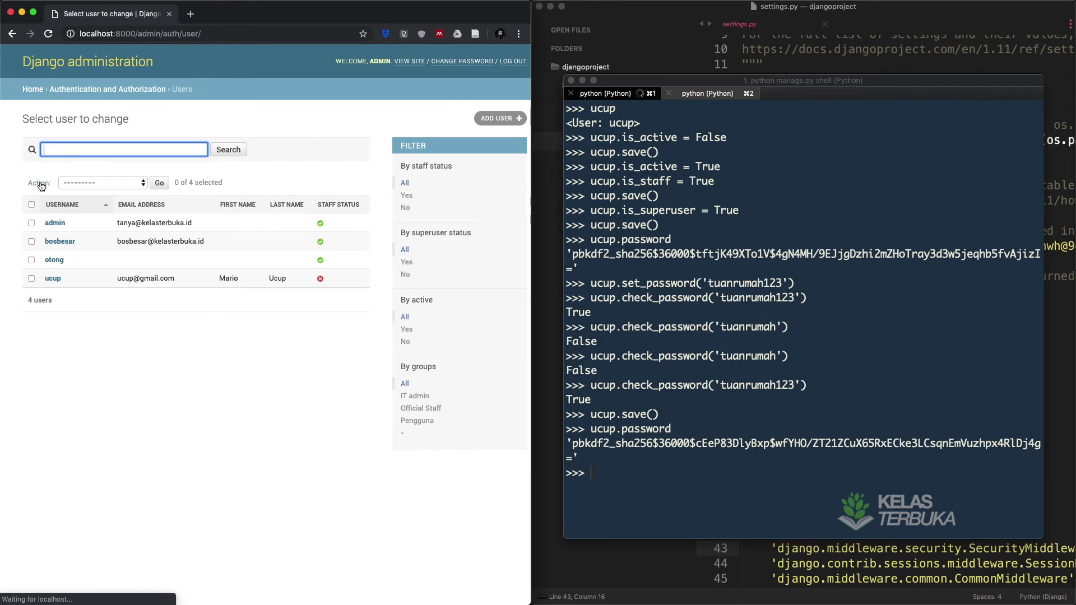
pyautogui.click(56, 223)
pyautogui.scroll(-5, 389, 376)
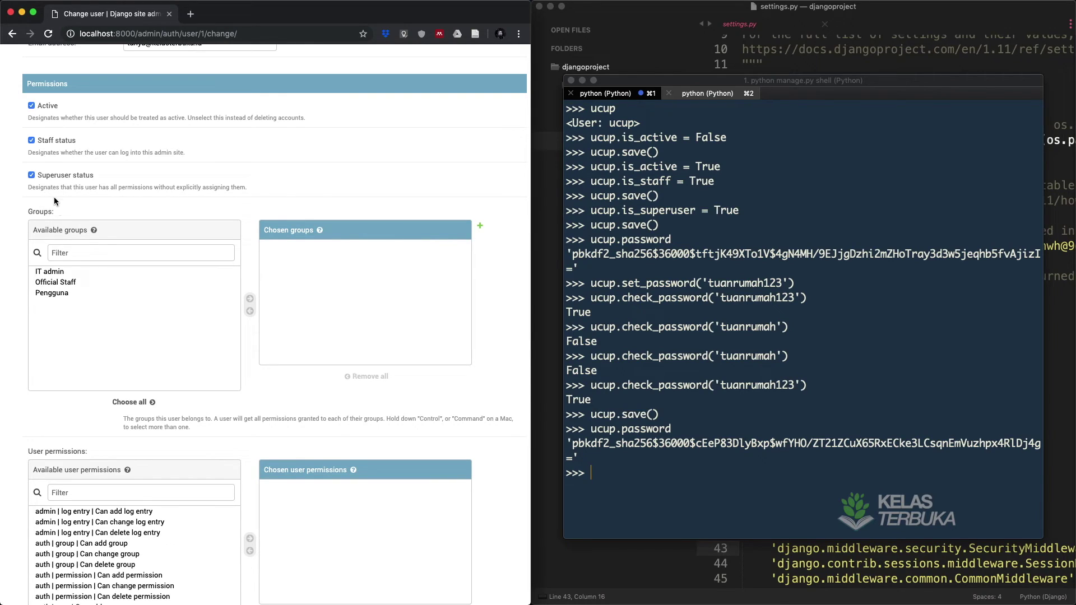
pyautogui.click(57, 272)
pyautogui.click(250, 300)
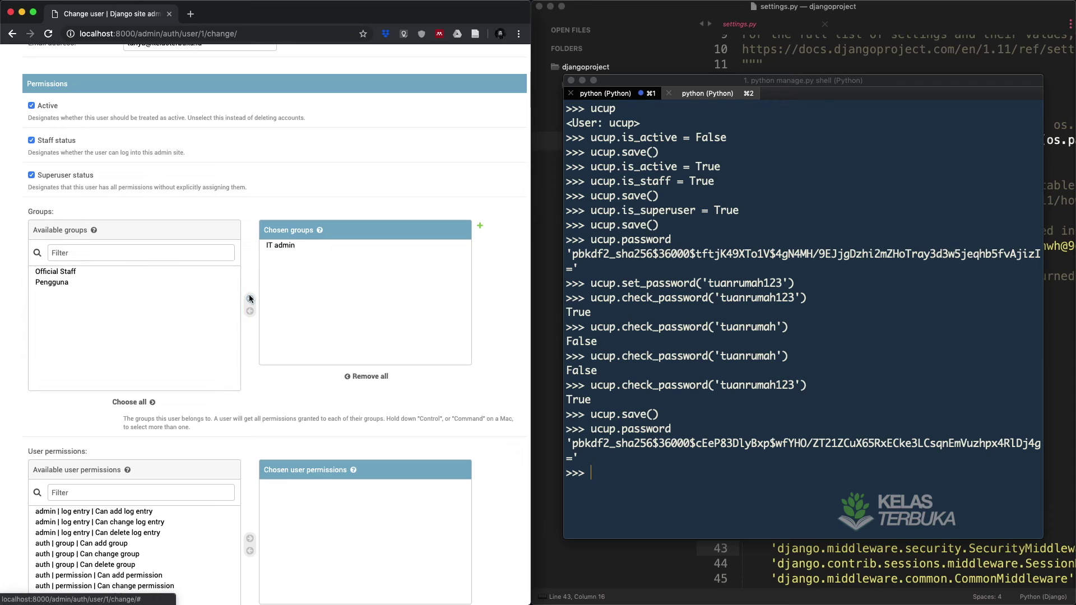
pyautogui.scroll(-6, 500, 470)
pyautogui.click(501, 546)
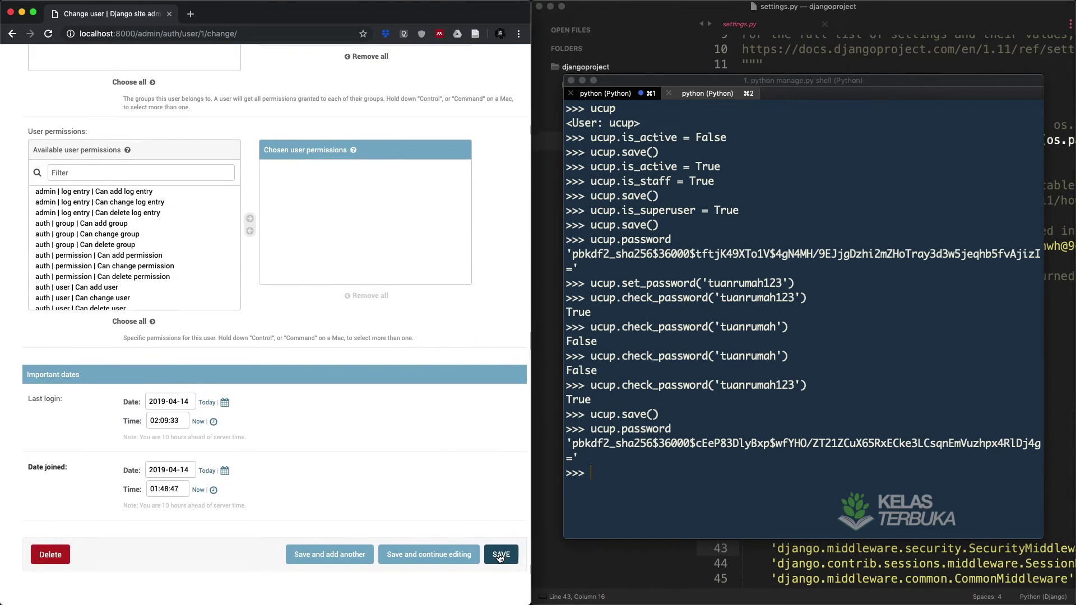
# Step: Add the user bosbesar to the Official Staff group and save the user
pyautogui.click(58, 243)
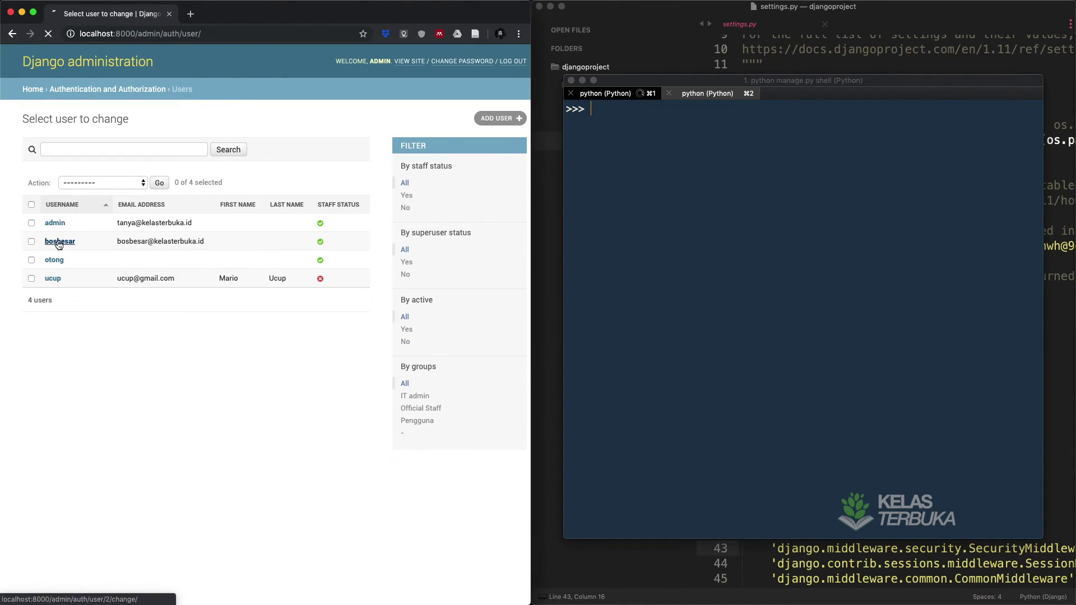
pyautogui.scroll(-3, 64, 486)
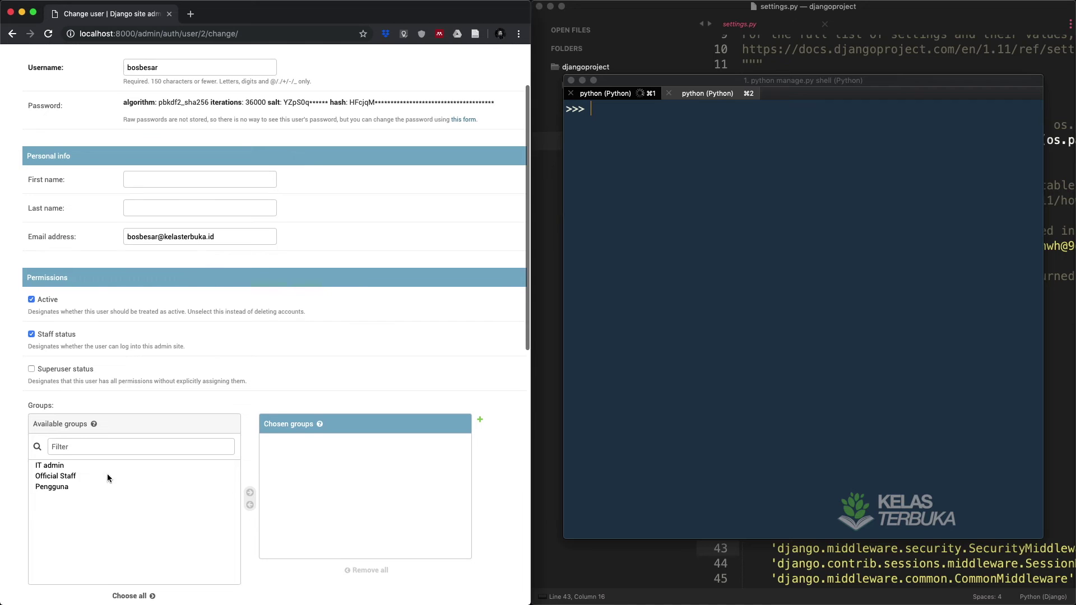
pyautogui.click(63, 475)
pyautogui.click(250, 493)
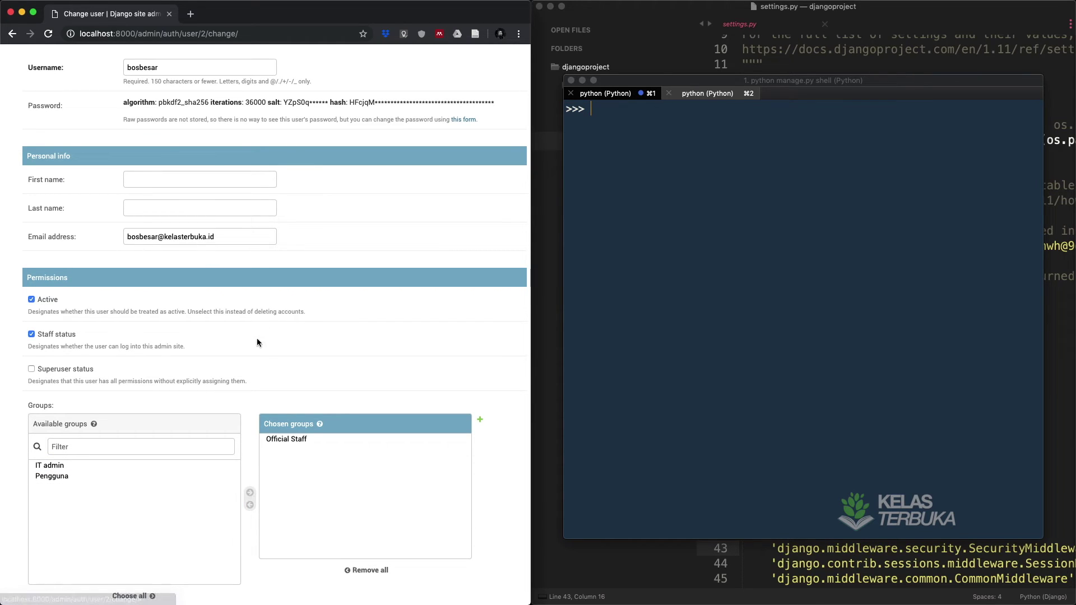
pyautogui.scroll(-10, 256, 341)
pyautogui.click(499, 552)
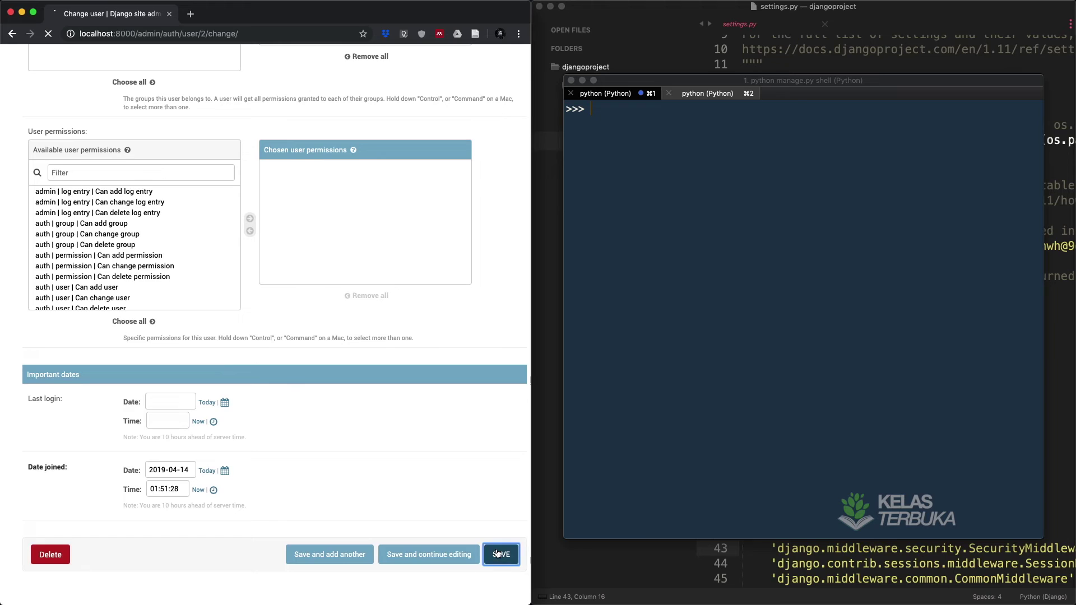
# Step: Add the user otong to the Official Staff group and save the user
pyautogui.click(54, 288)
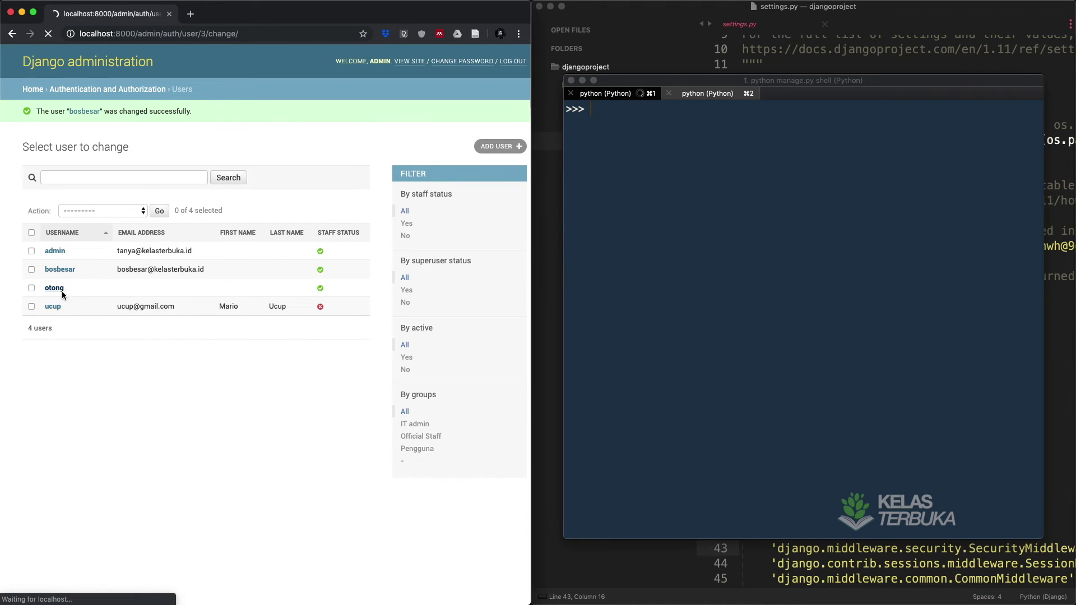
pyautogui.scroll(-6, 73, 272)
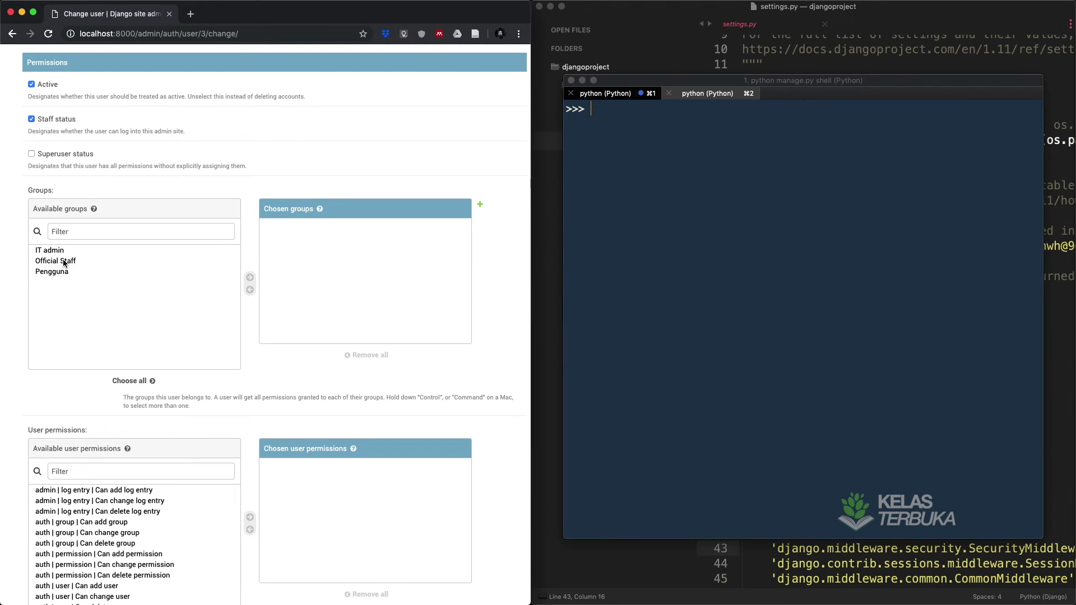
pyautogui.click(56, 260)
pyautogui.click(250, 278)
pyautogui.scroll(-5, 493, 416)
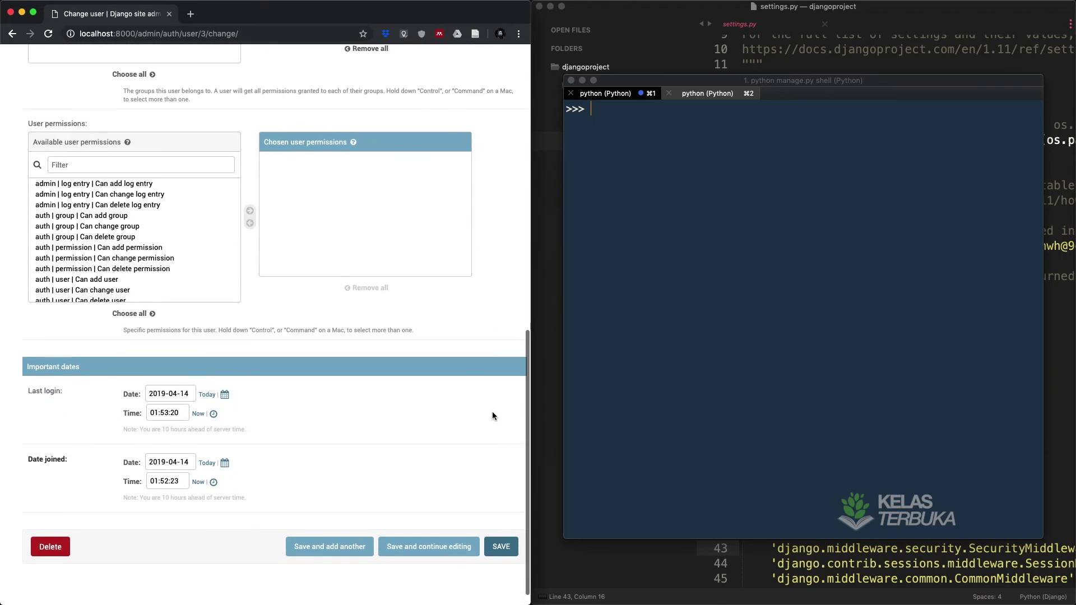
pyautogui.click(501, 559)
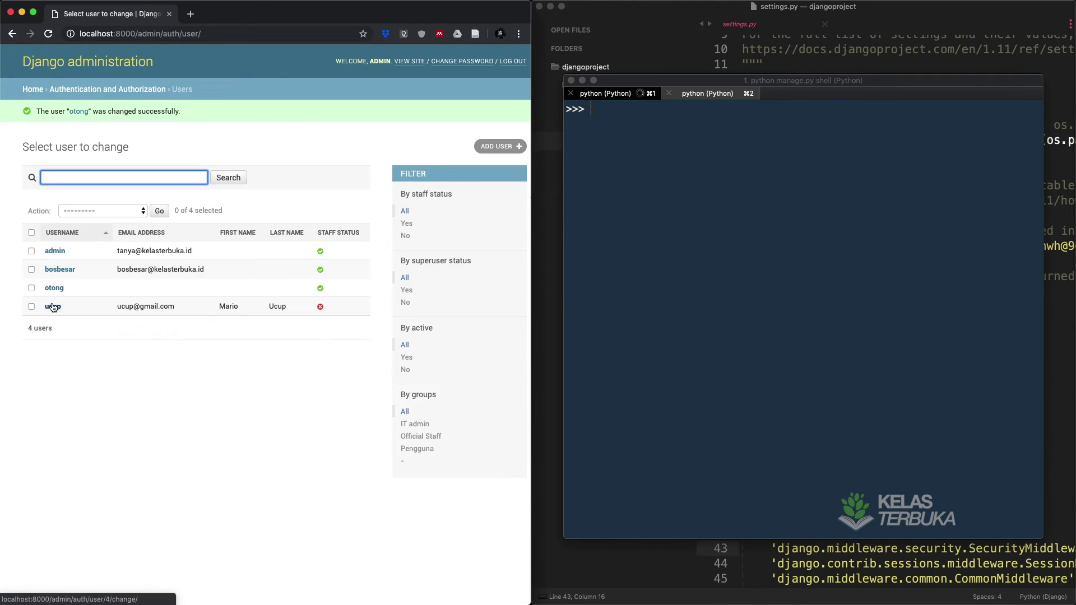
# Step: Add the user ucup to the Pengguna group and save the user
pyautogui.click(52, 307)
pyautogui.scroll(-3, 160, 449)
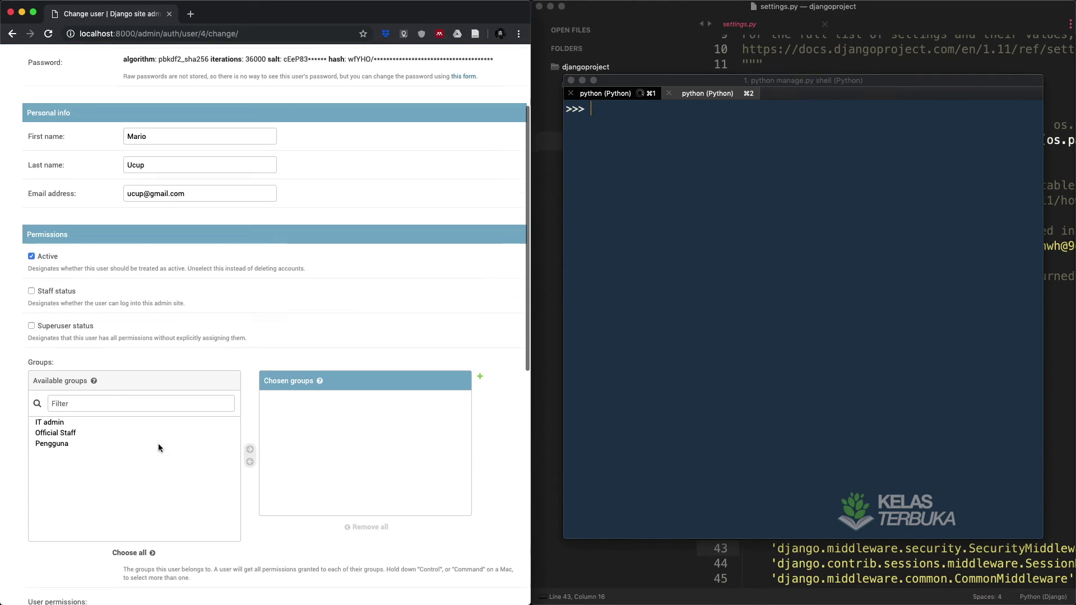
pyautogui.click(66, 443)
pyautogui.click(250, 449)
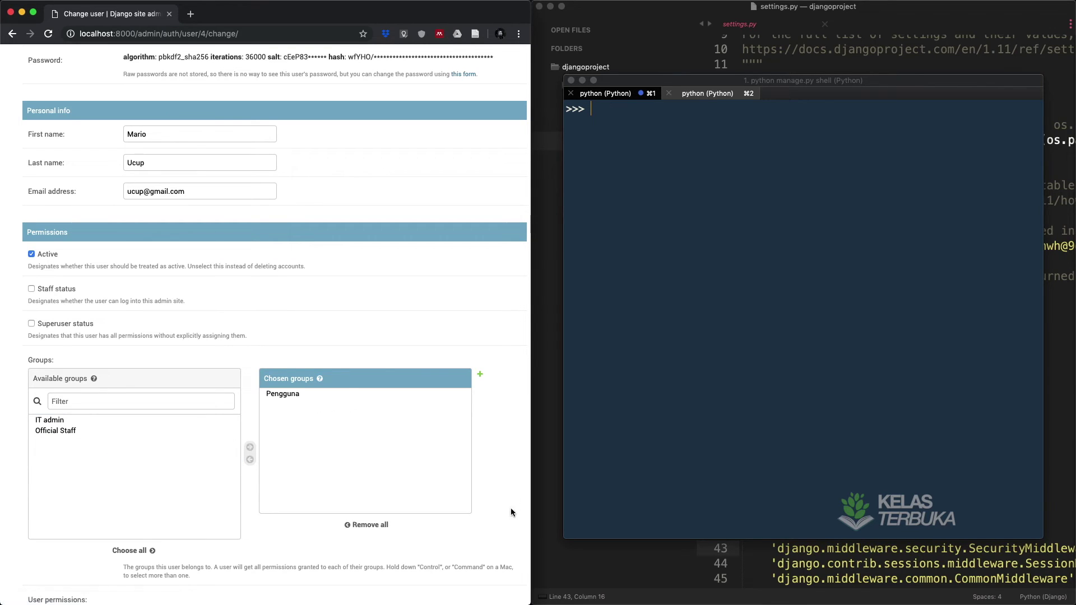
pyautogui.scroll(-10, 359, 448)
pyautogui.click(501, 554)
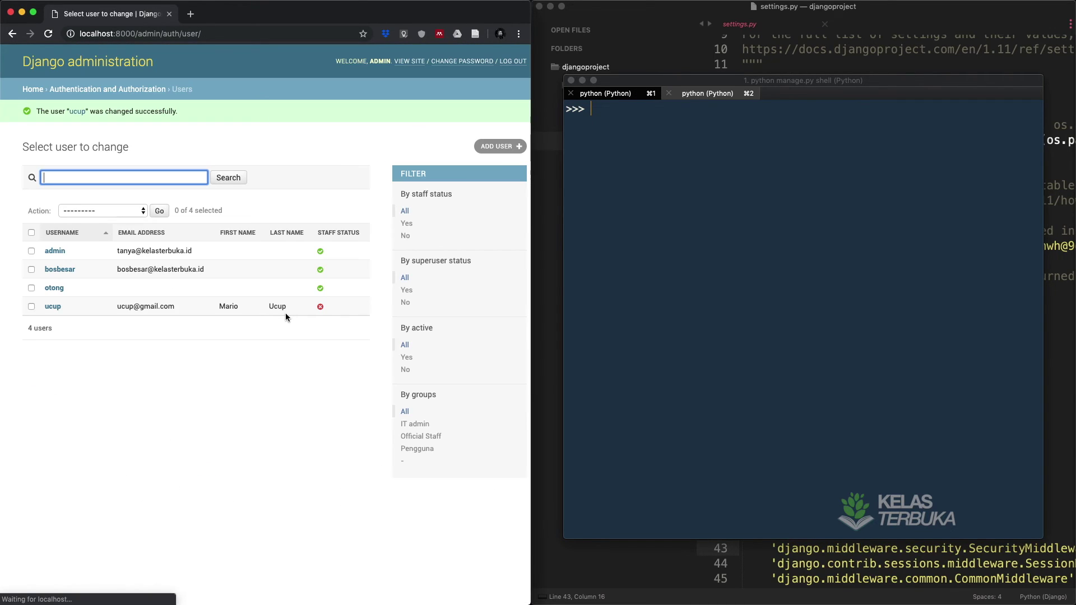
# Step: Examine the permissions available to the Pengguna group and the group membership of the user ucup, and return to the user list
pyautogui.click(120, 90)
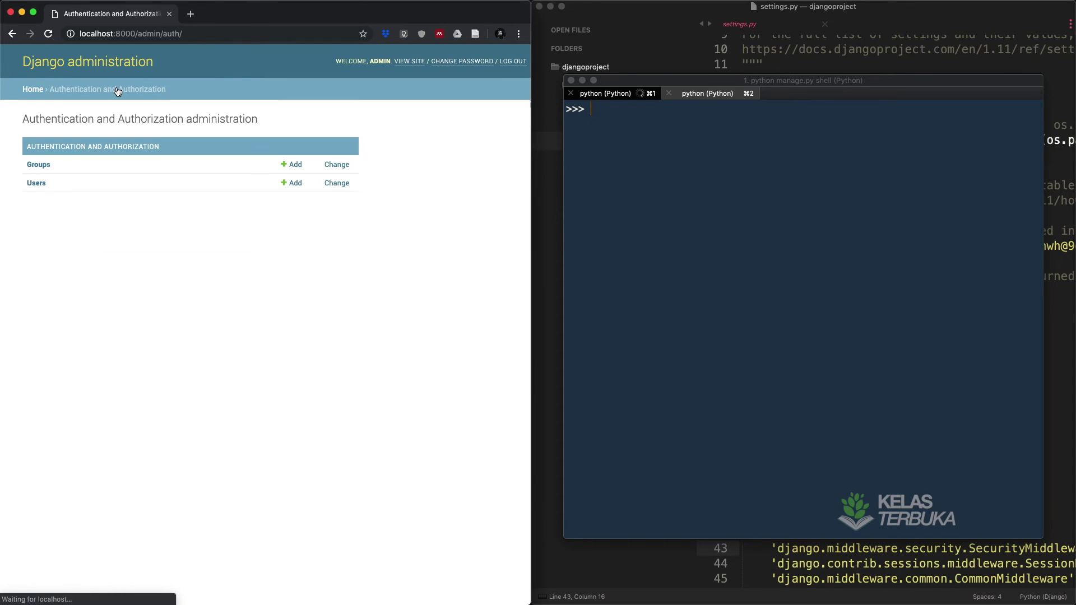
pyautogui.click(39, 165)
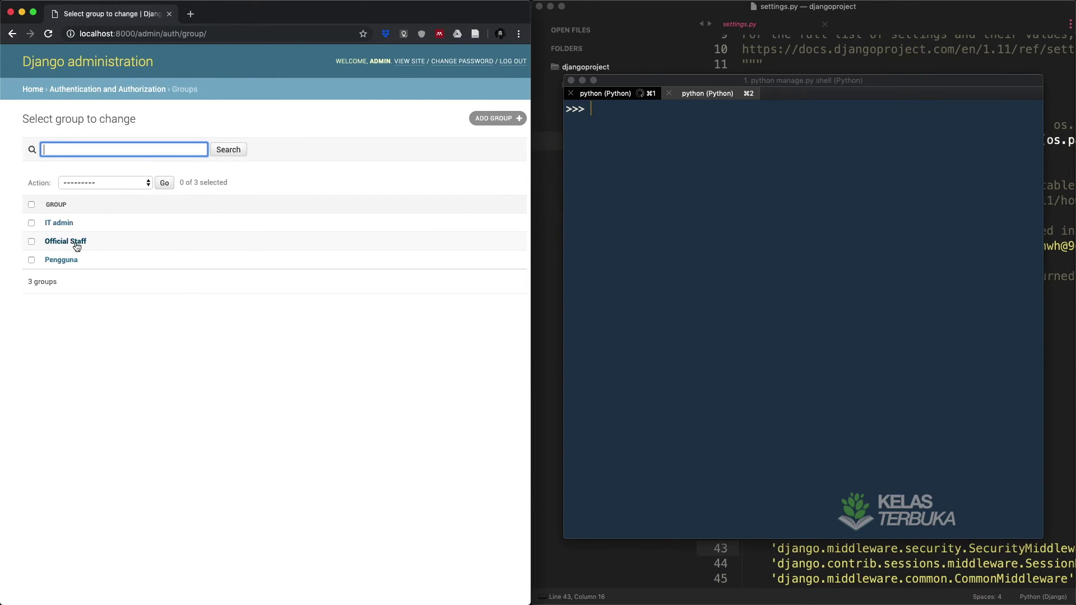
pyautogui.click(67, 262)
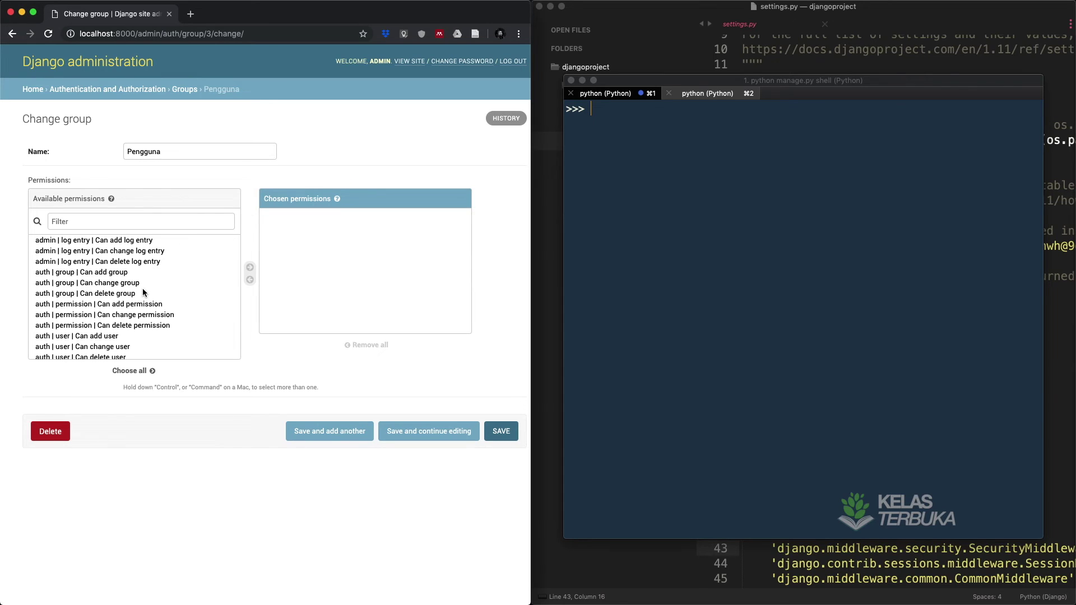
pyautogui.scroll(-1, 144, 292)
pyautogui.scroll(-3, 144, 292)
pyautogui.scroll(3, 144, 292)
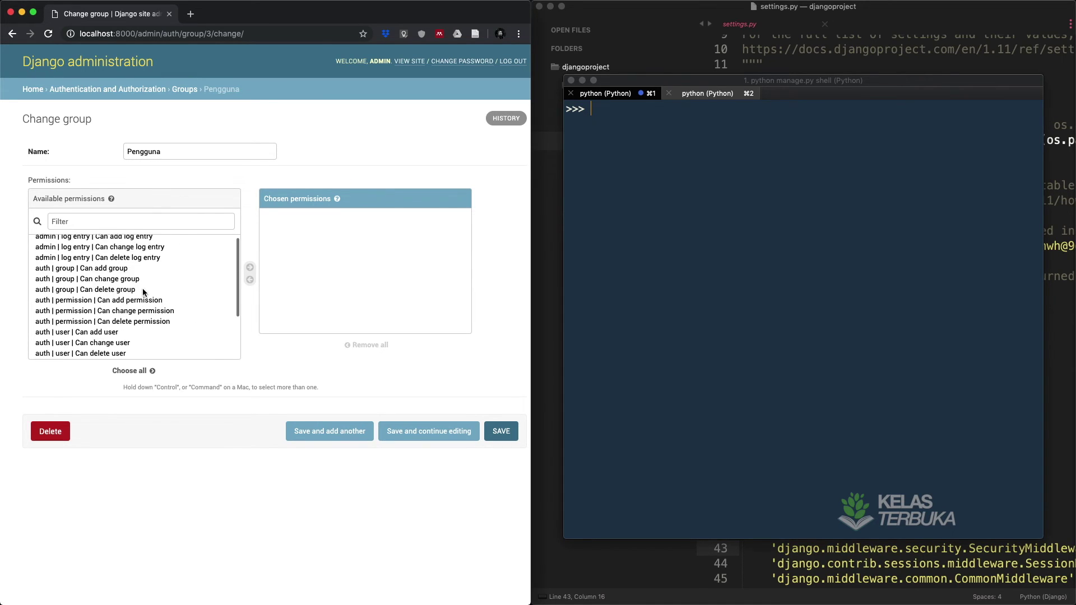
pyautogui.click(130, 91)
pyautogui.click(36, 183)
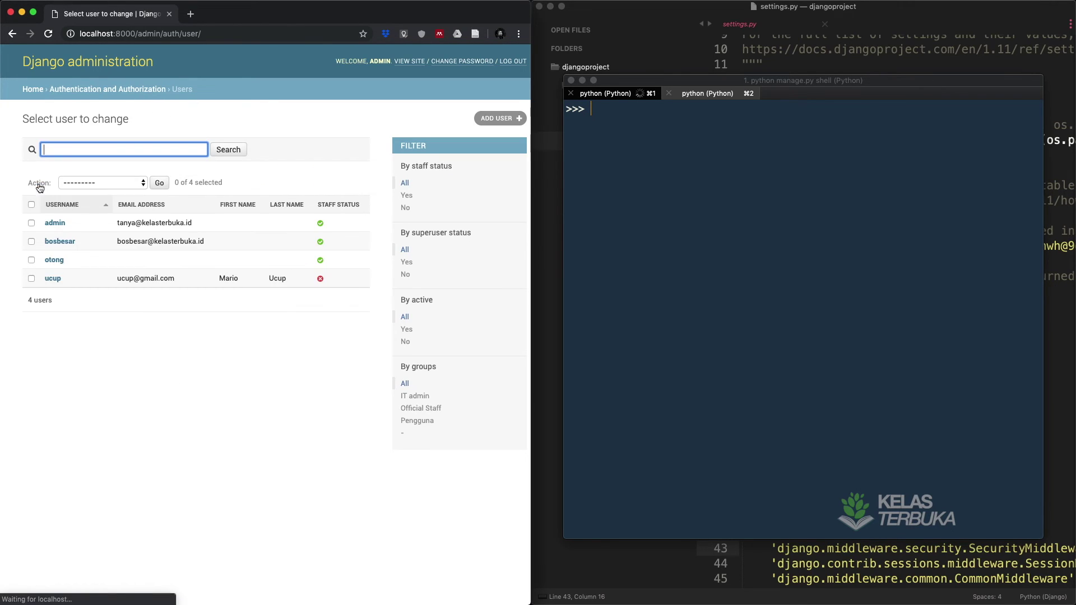
pyautogui.click(52, 279)
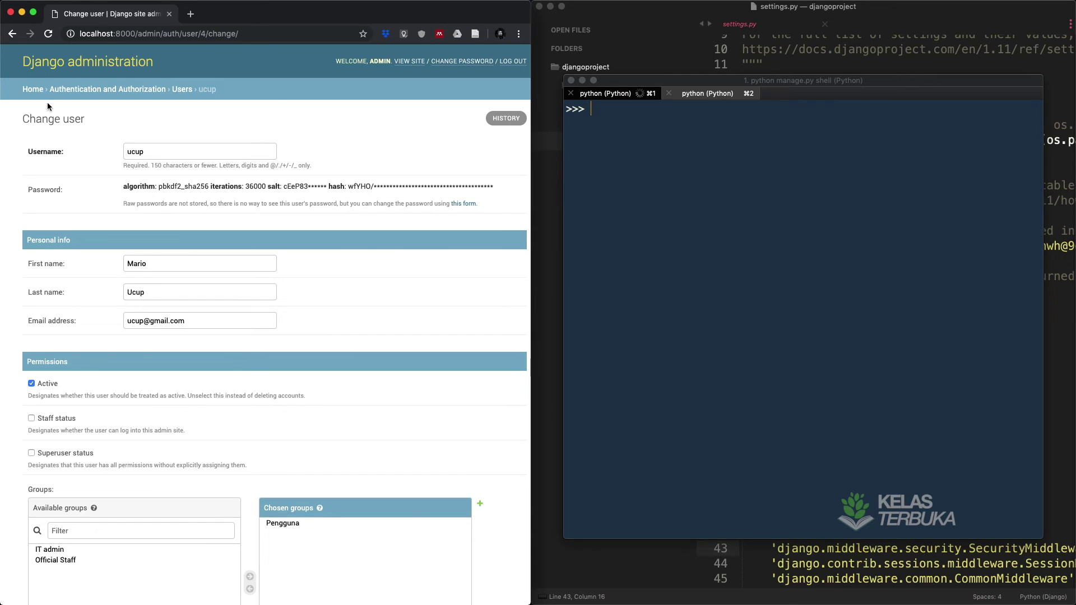
pyautogui.press('super+bracketleft')
# Step: Open an incognito window beside the current browser window and load localhost:8000/admin/ in it
pyautogui.click(519, 33)
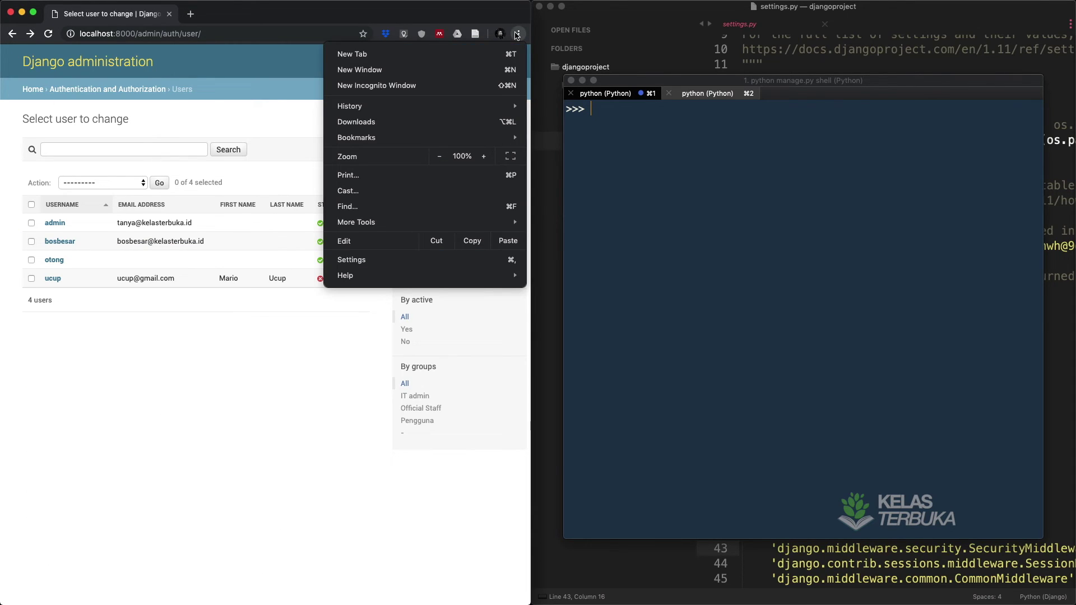
pyautogui.click(401, 86)
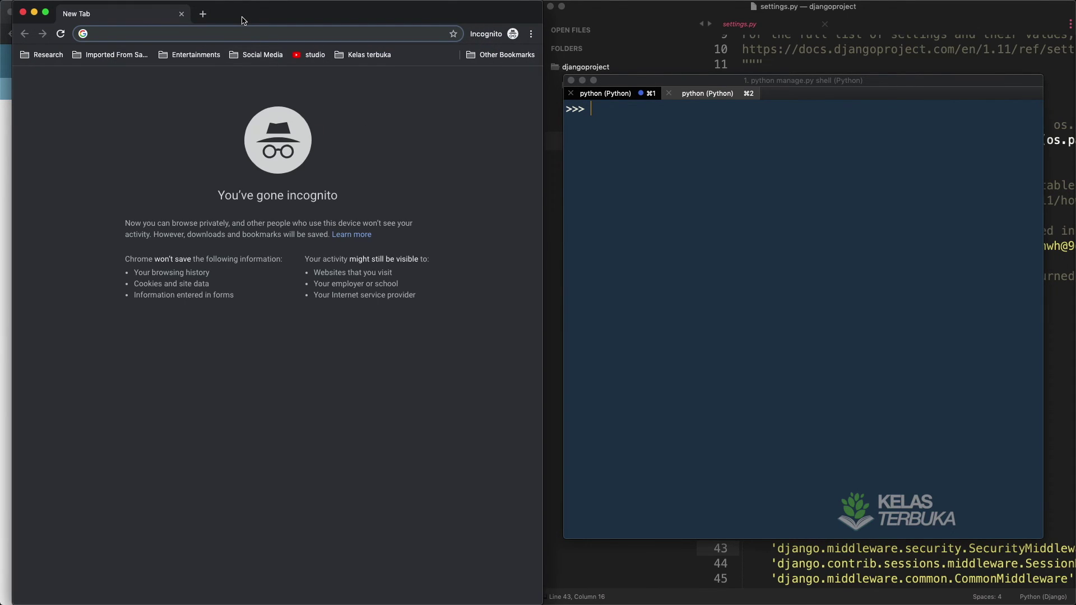
pyautogui.moveTo(234, 13); pyautogui.dragTo(739, 47)
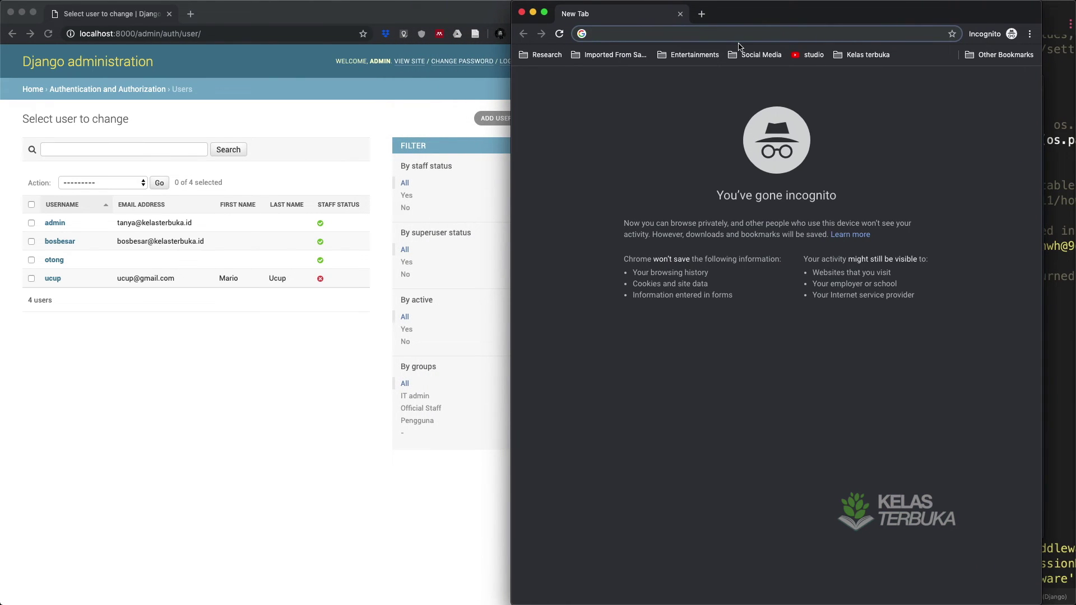
pyautogui.write('local')
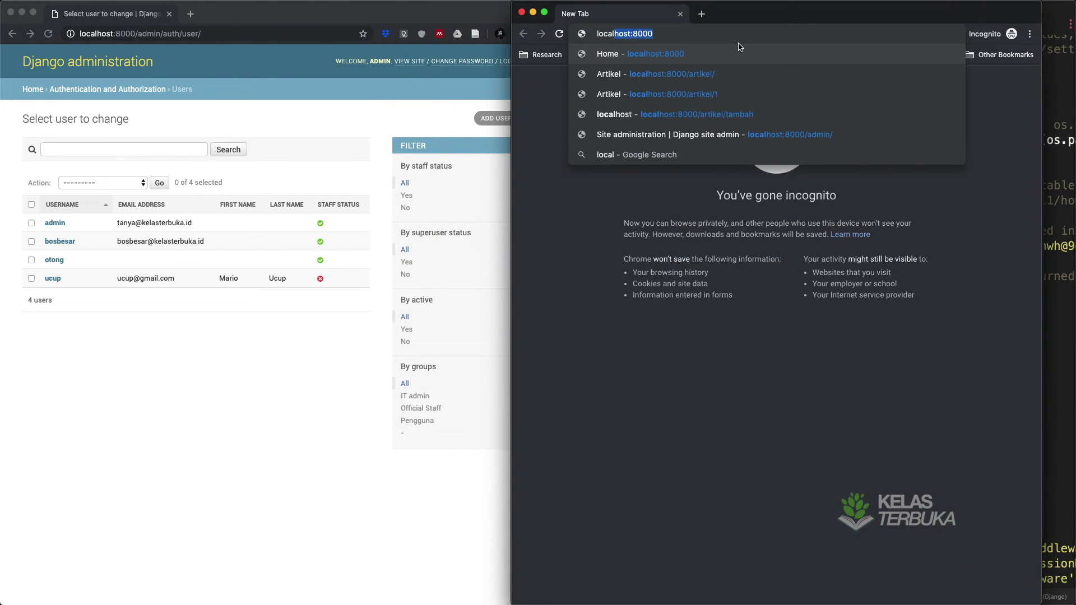
pyautogui.write('host:8000/admin/')
pyautogui.press('Return')
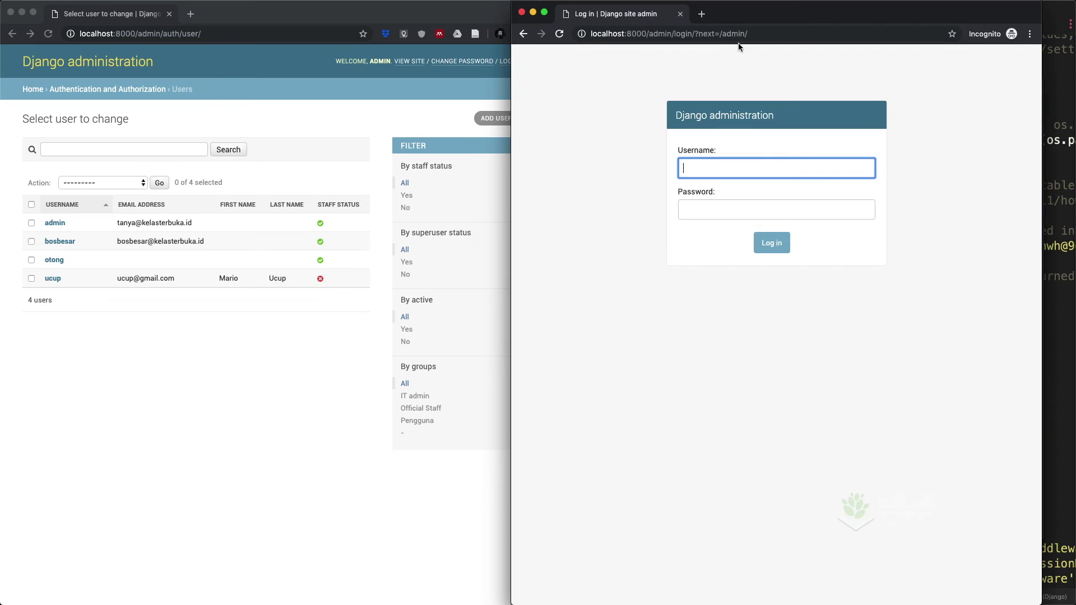
# Step: Try to log in to the admin site as ucup with the account password
pyautogui.write('ucup')
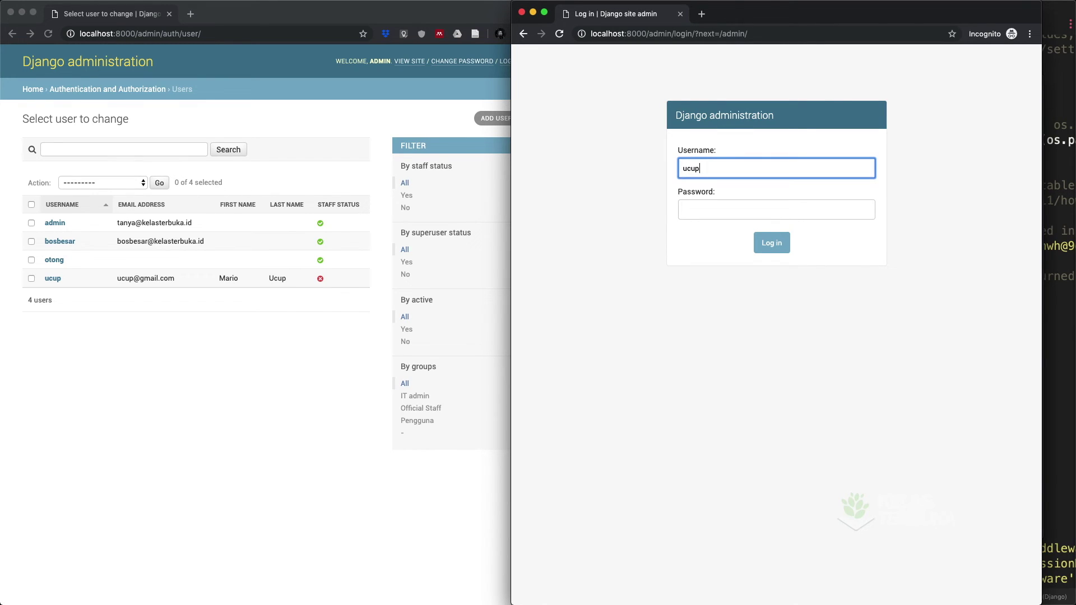
pyautogui.press('Tab')
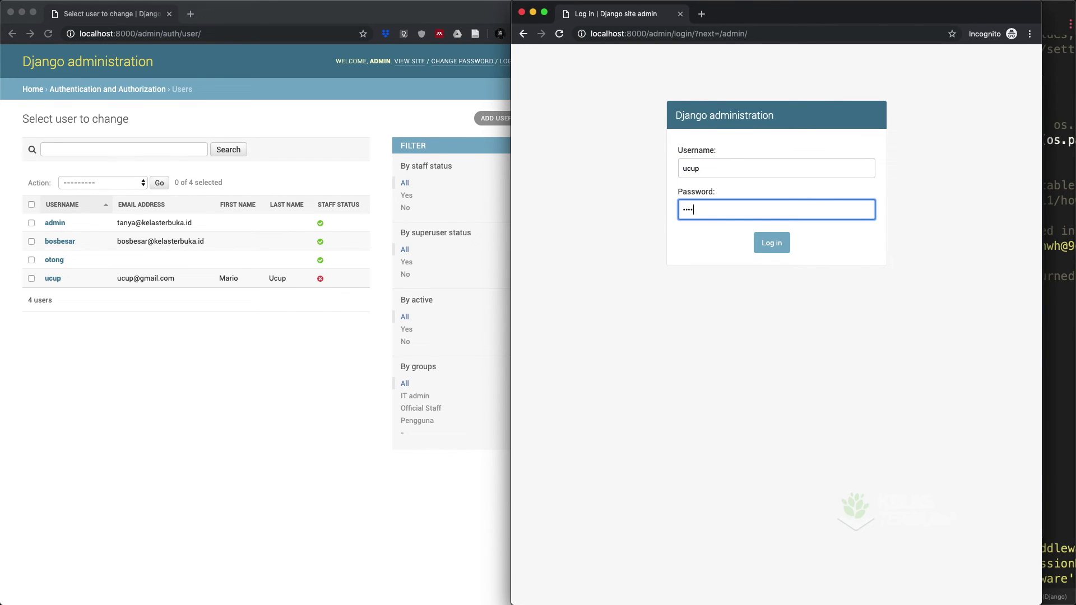
pyautogui.press('Return')
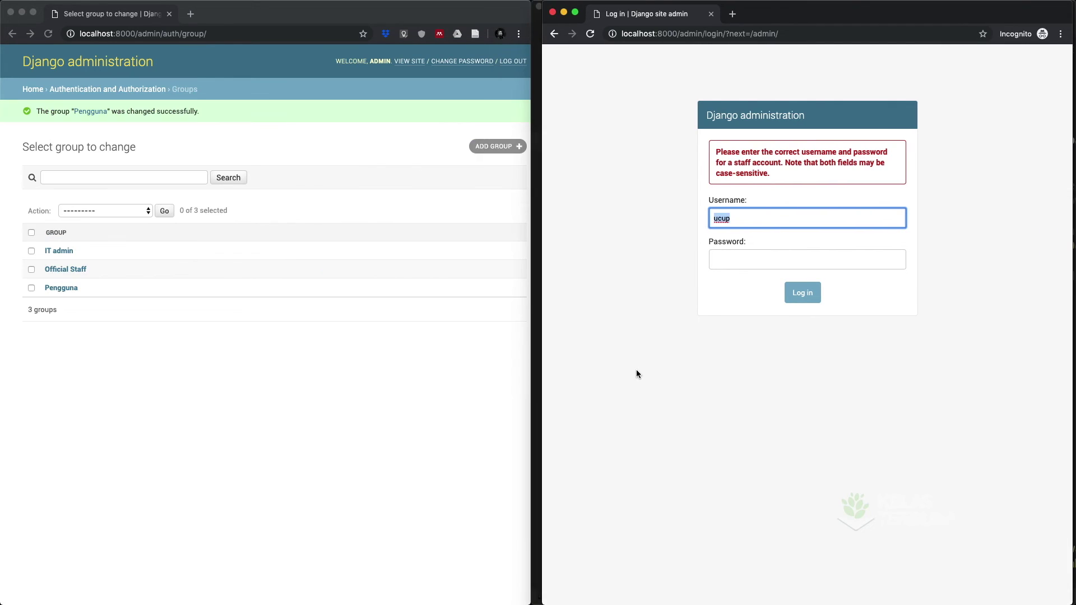
# Step: Log in to the admin site in the incognito window as otong with the account password
pyautogui.write('otong')
pyautogui.click(806, 259)
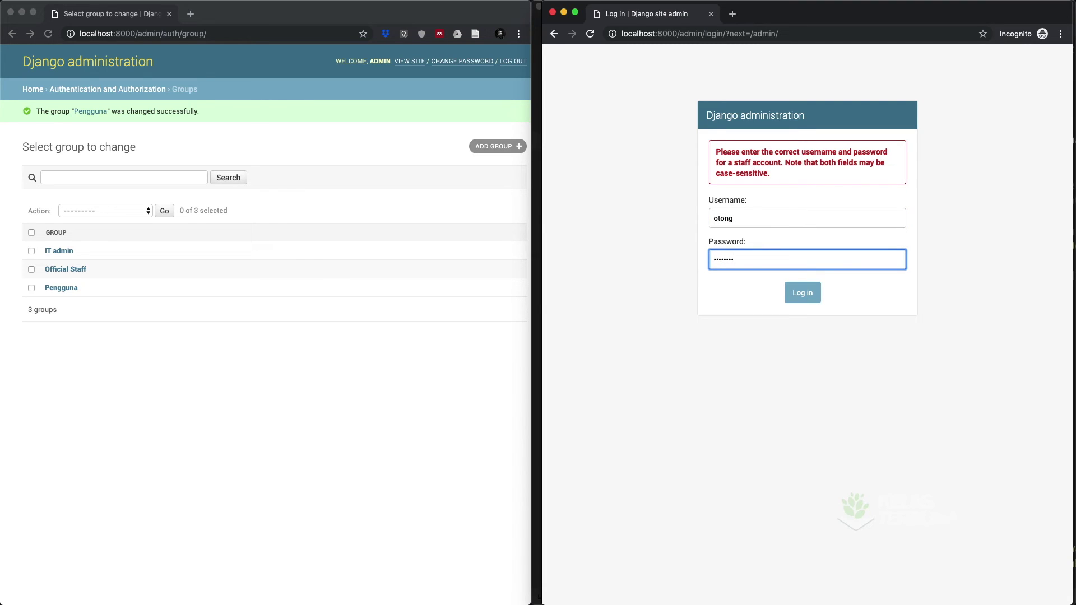
pyautogui.press('Return')
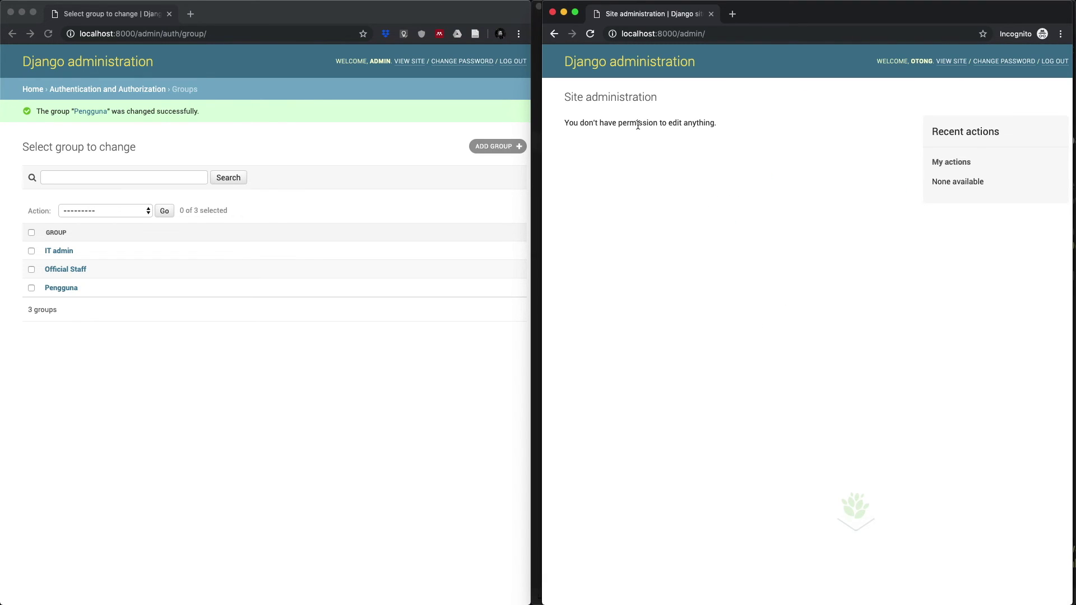
# Step: Check the staff status and group membership of the user otong
pyautogui.click(144, 89)
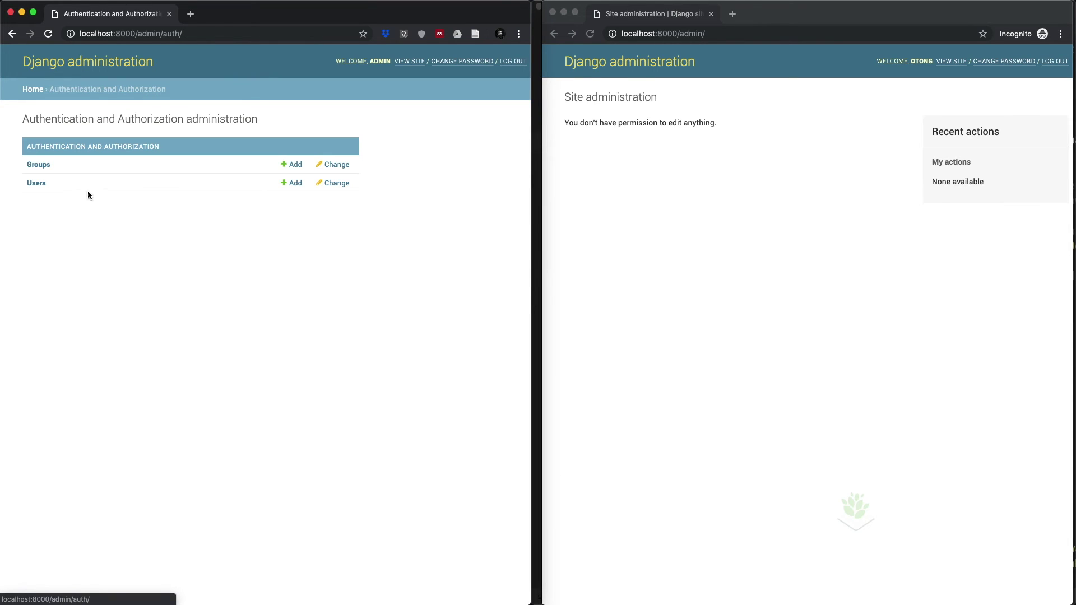
pyautogui.click(39, 186)
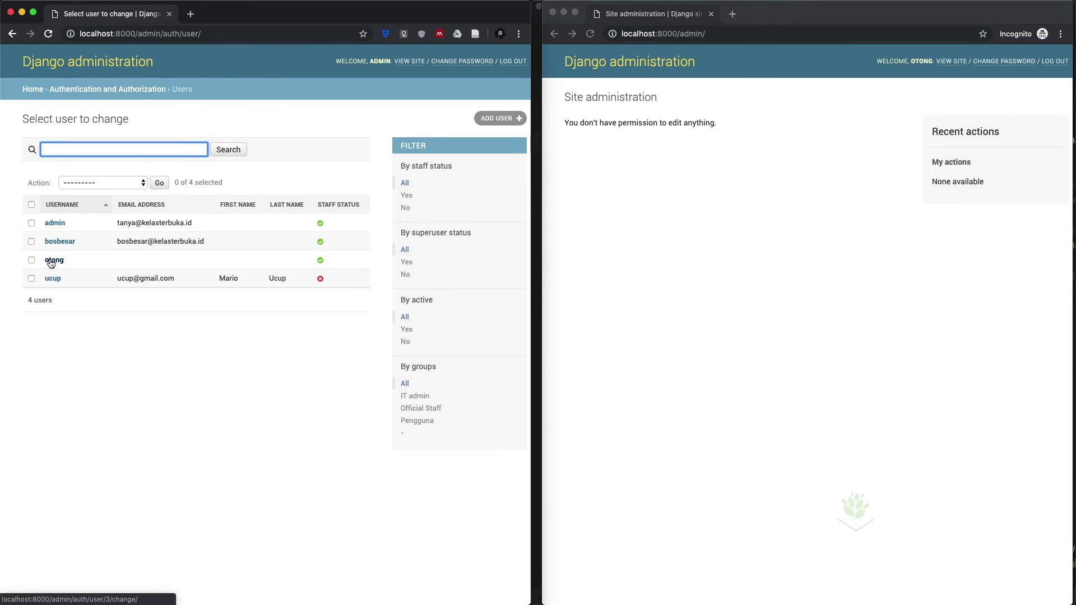
pyautogui.click(52, 260)
pyautogui.scroll(-5, 134, 438)
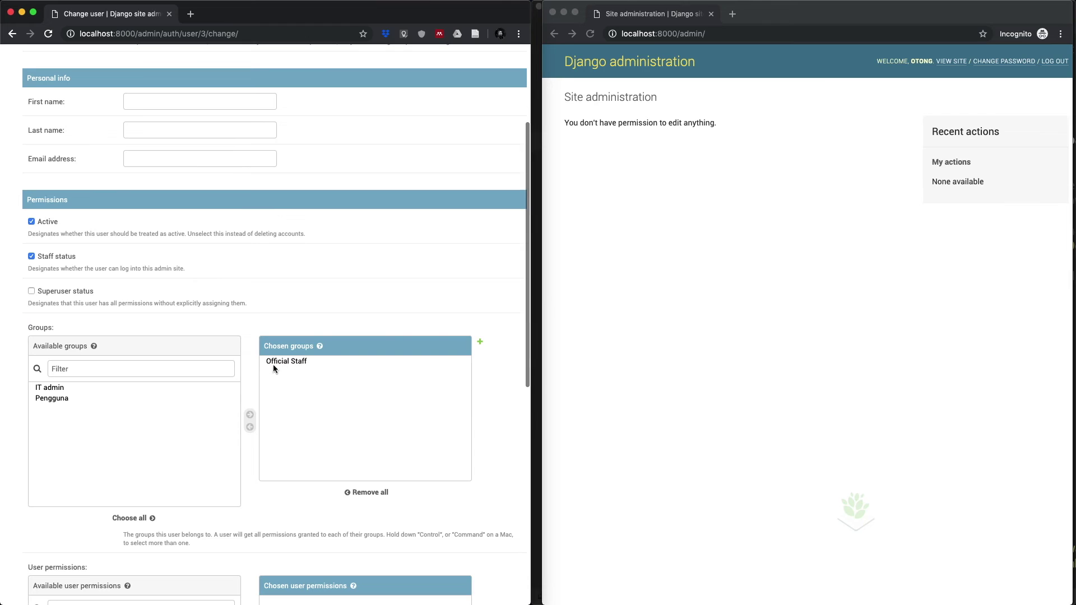
pyautogui.scroll(5, 370, 293)
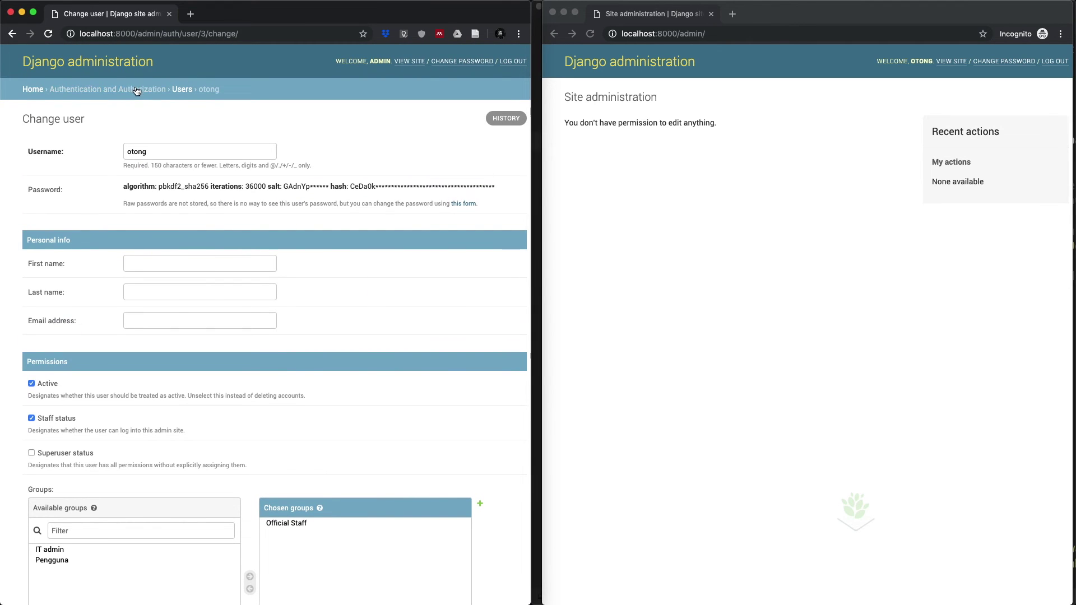
# Step: Grant all available permissions to the Official Staff group and save it
pyautogui.click(137, 91)
pyautogui.click(43, 164)
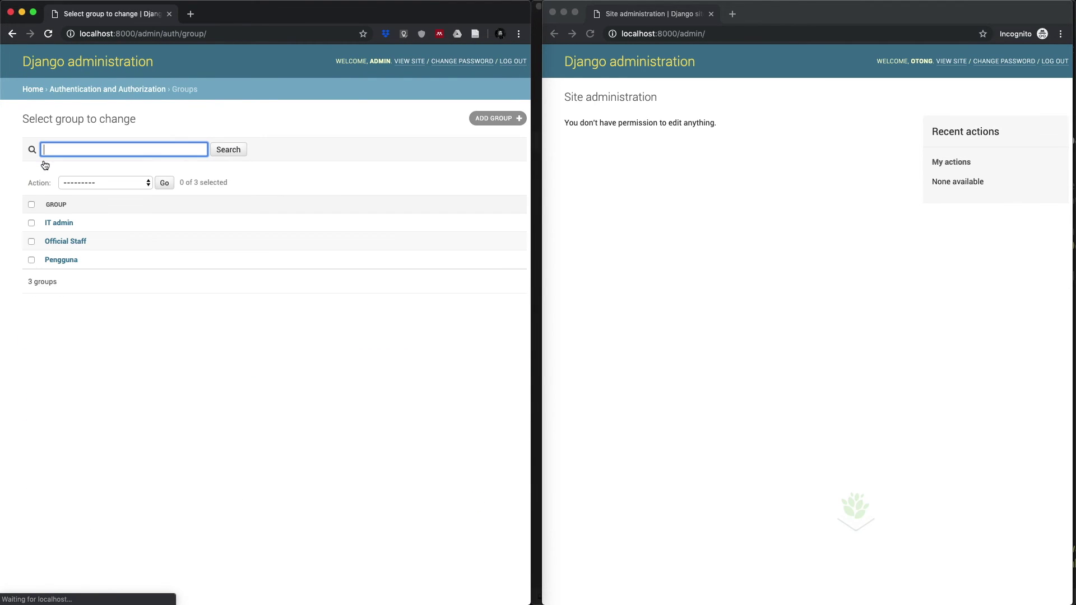
pyautogui.click(58, 242)
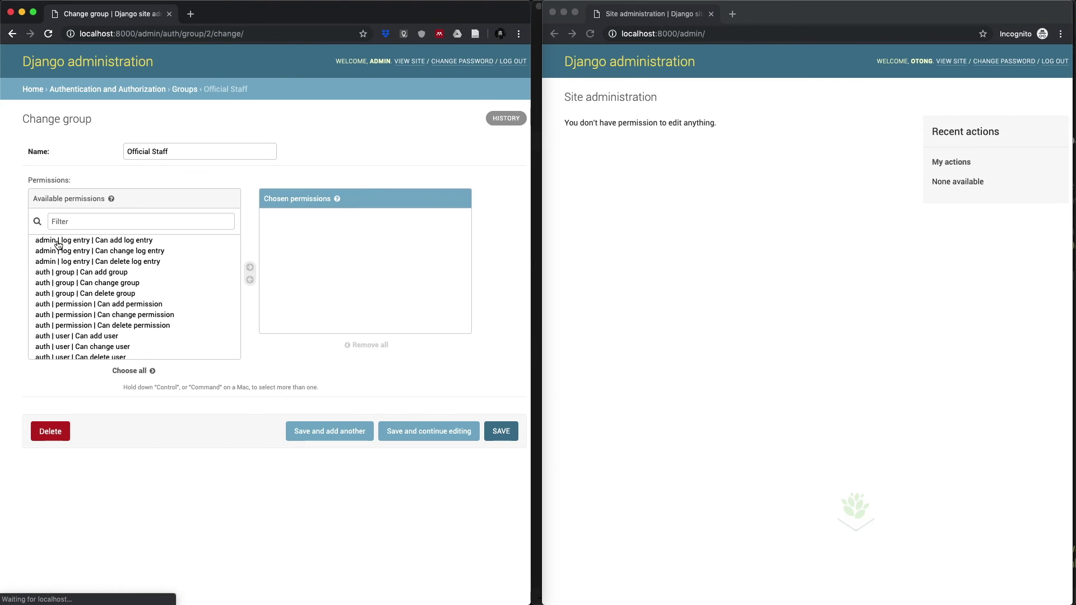
pyautogui.click(123, 245)
pyautogui.scroll(-3, 112, 342)
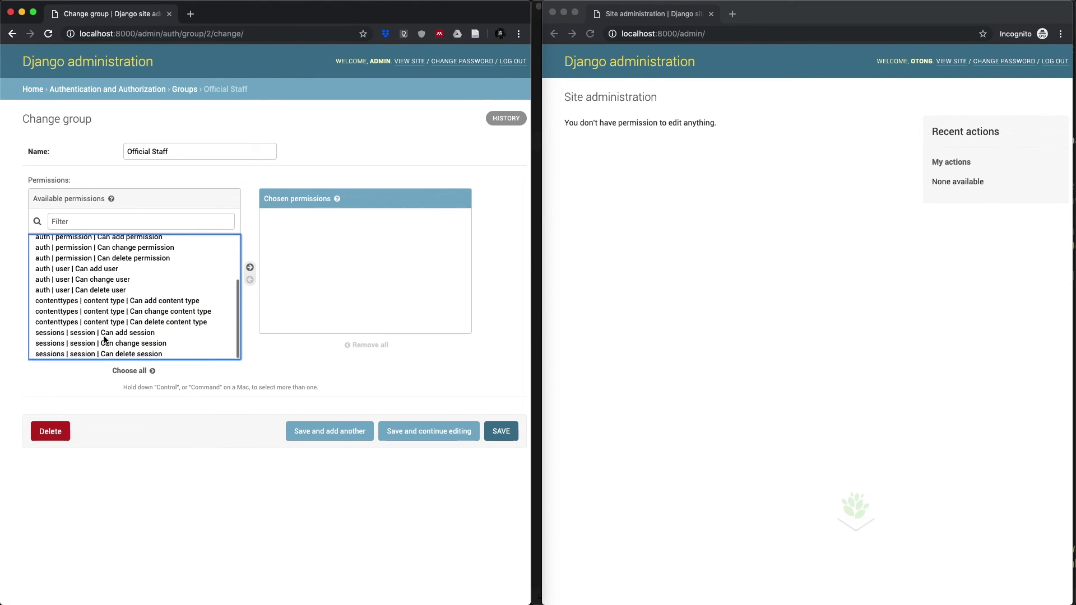
pyautogui.keyDown('shift'); pyautogui.click(135, 354); pyautogui.keyUp('shift')
pyautogui.click(137, 371)
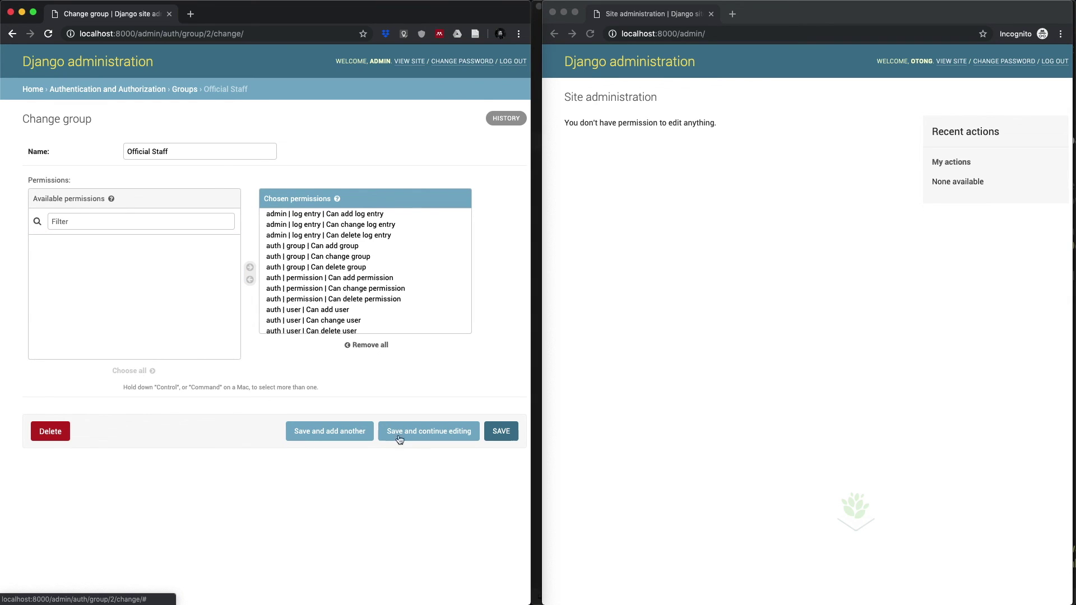
pyautogui.click(501, 432)
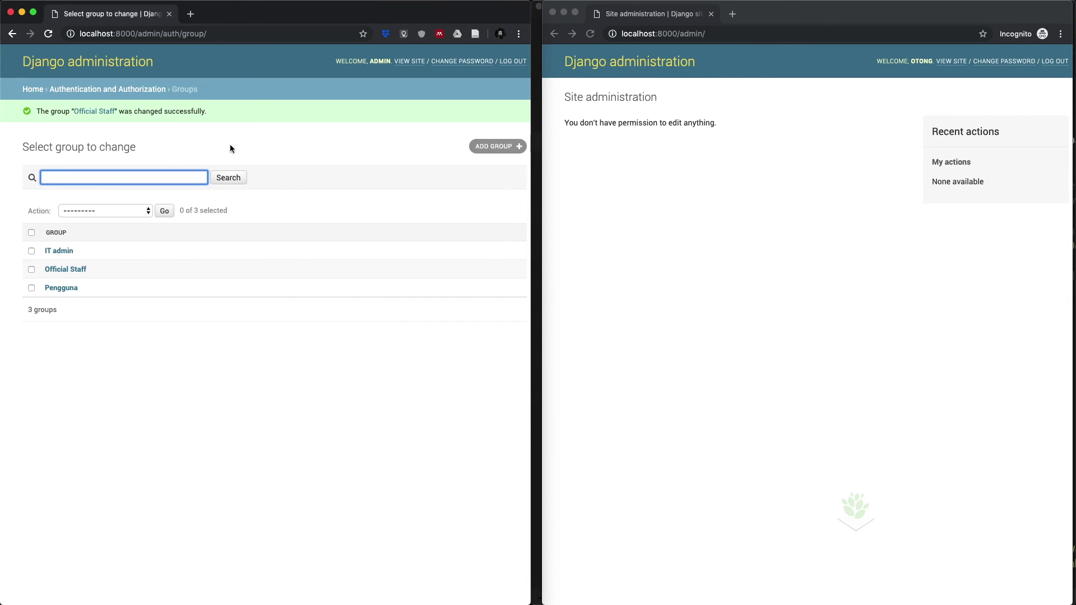
# Step: Reload otong's admin page and compare its sections with the permissions chosen for the Official Staff group
pyautogui.click(591, 35)
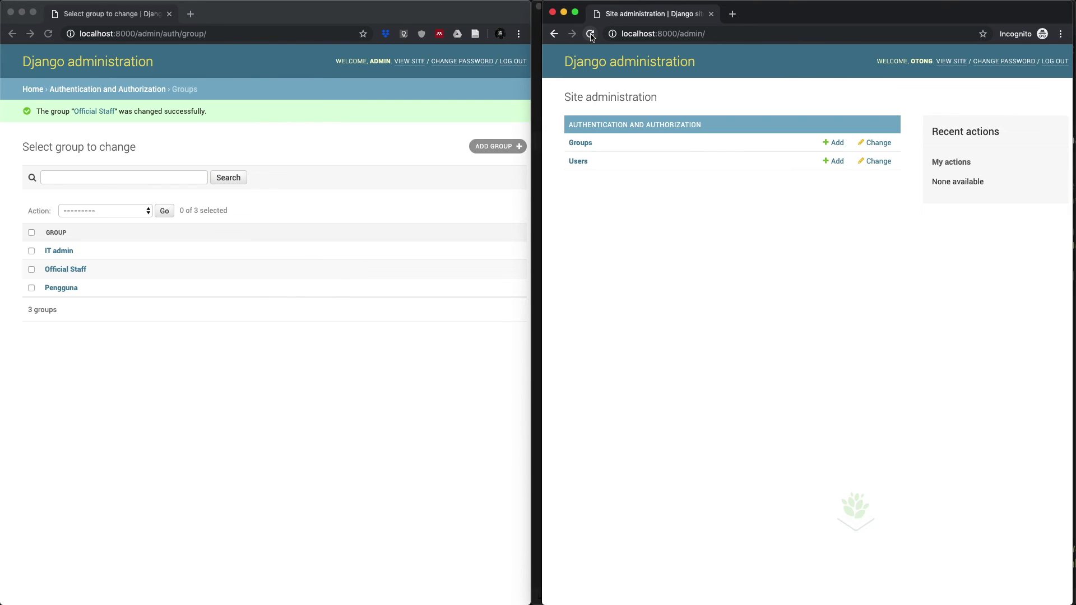
pyautogui.click(63, 270)
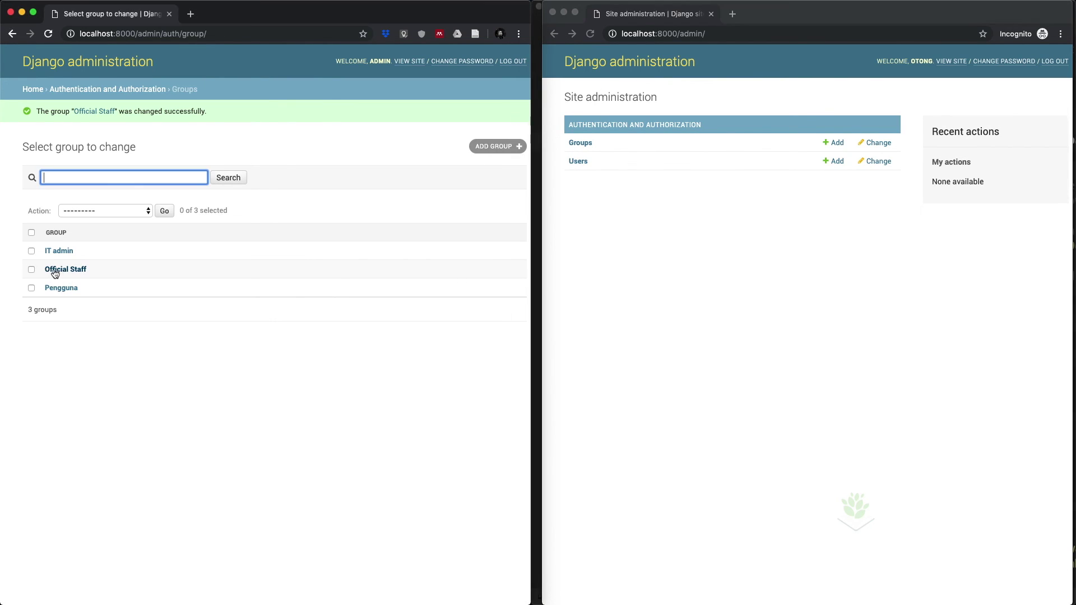
pyautogui.click(55, 271)
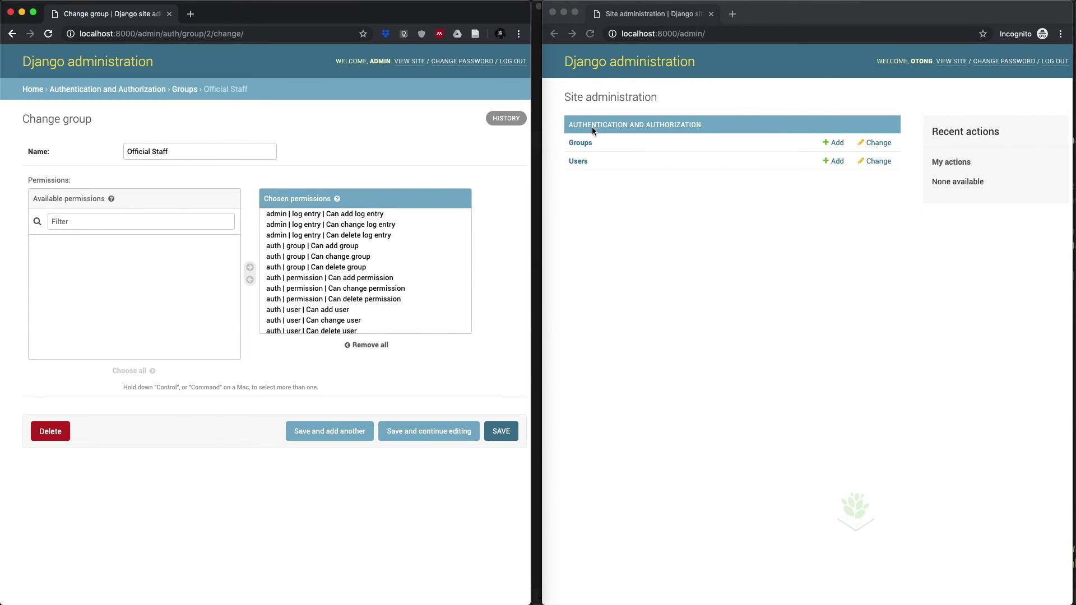
pyautogui.click(502, 432)
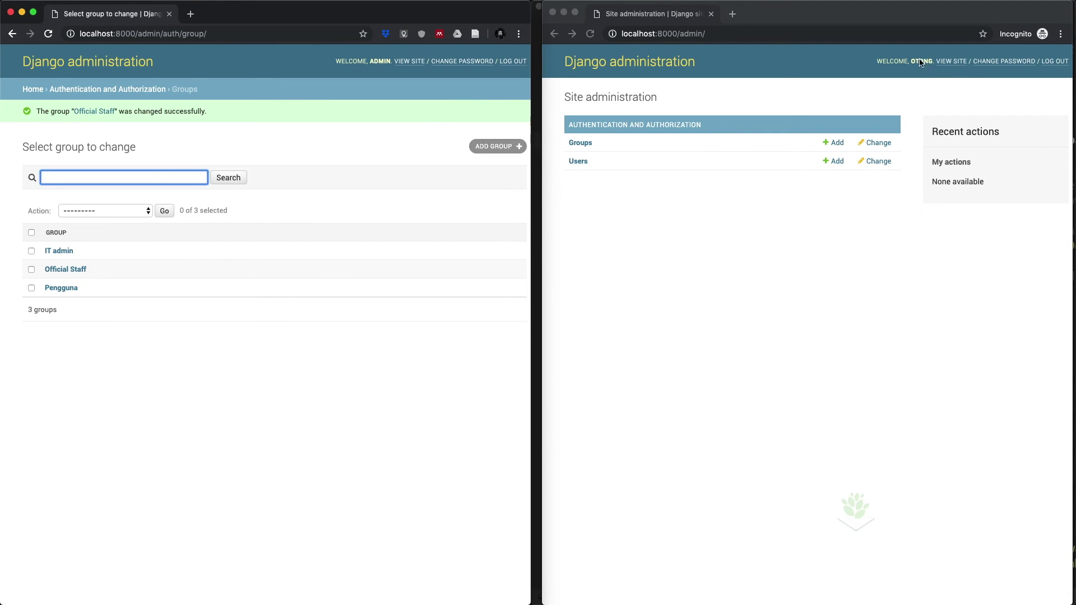
# Step: Remove otong from the Official Staff group, save the user, and reload otong's admin page in the incognito window
pyautogui.click(137, 91)
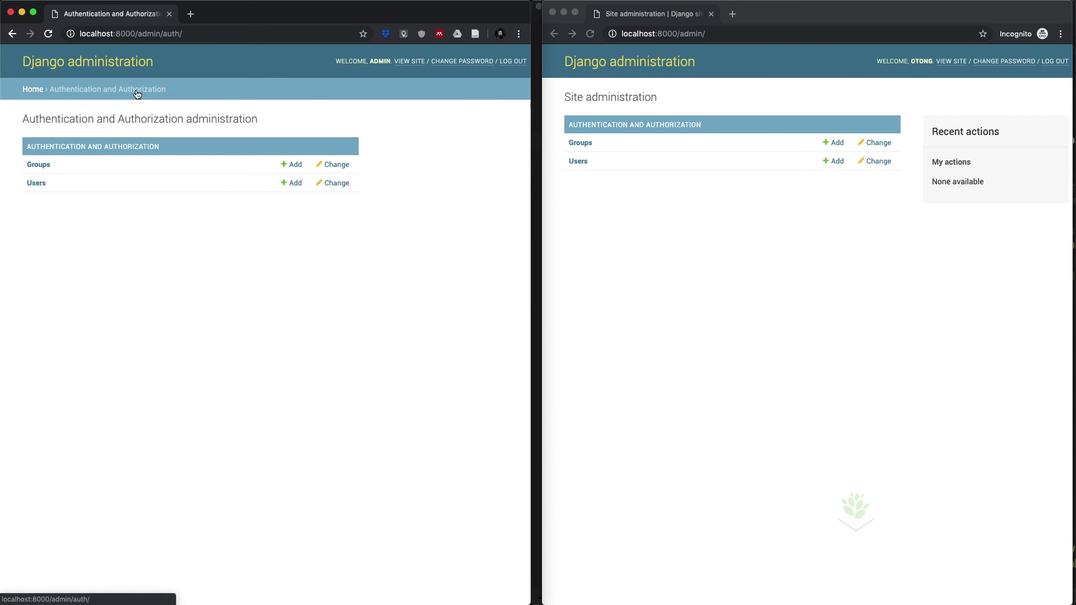
pyautogui.click(37, 184)
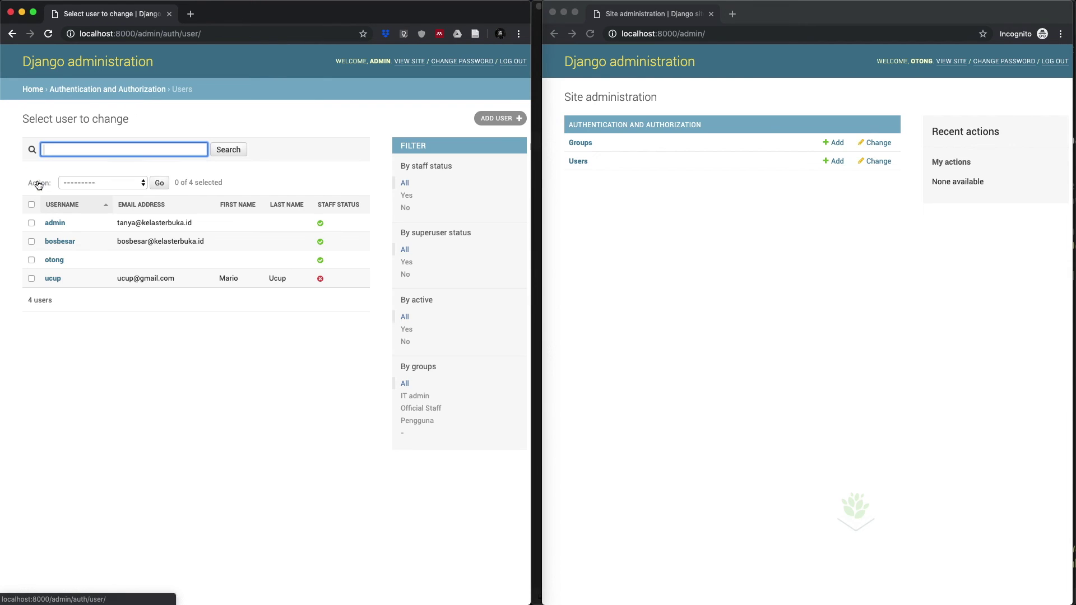
pyautogui.click(54, 260)
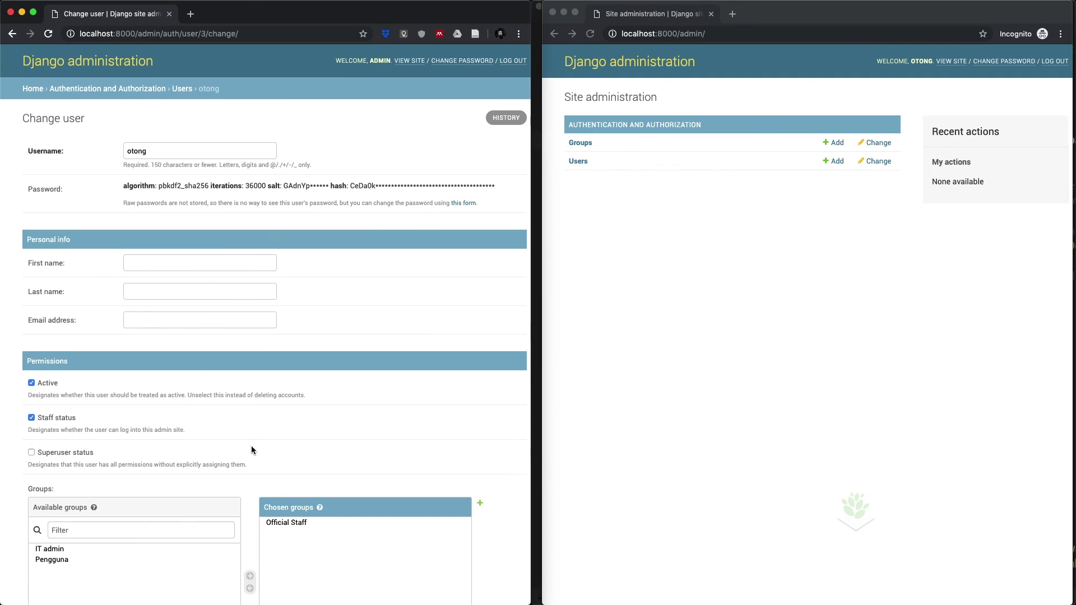
pyautogui.scroll(-5, 251, 445)
pyautogui.click(359, 385)
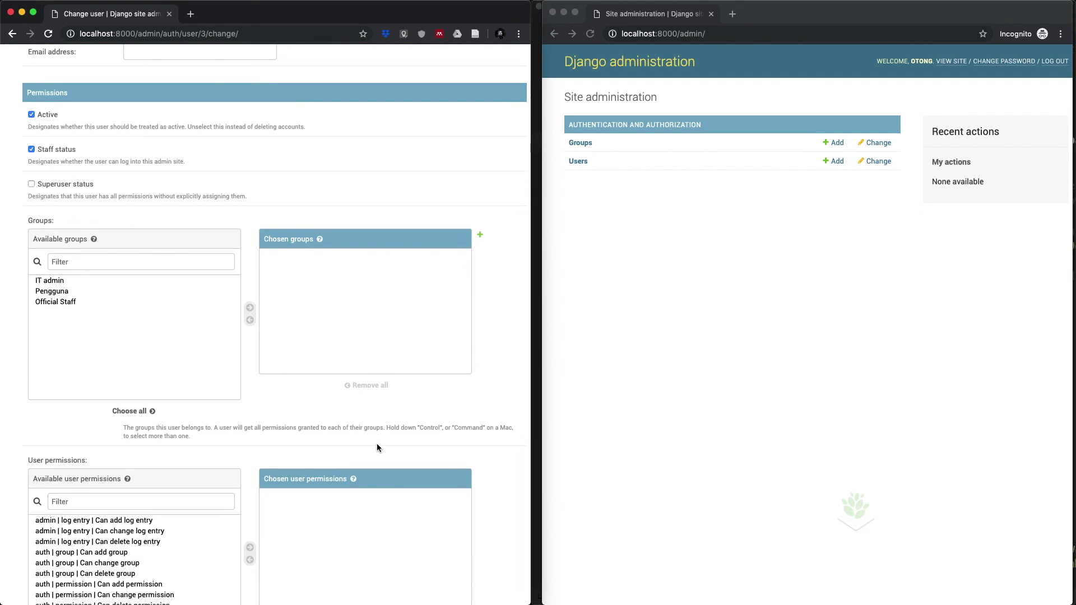
pyautogui.scroll(-6, 377, 443)
pyautogui.scroll(5, 216, 331)
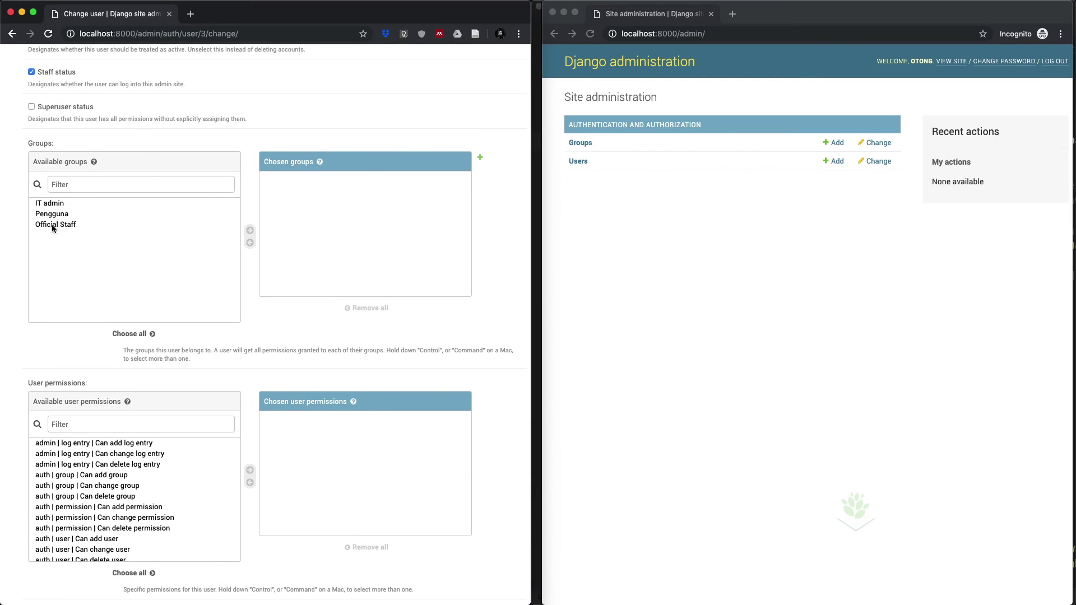
pyautogui.scroll(-5, 501, 437)
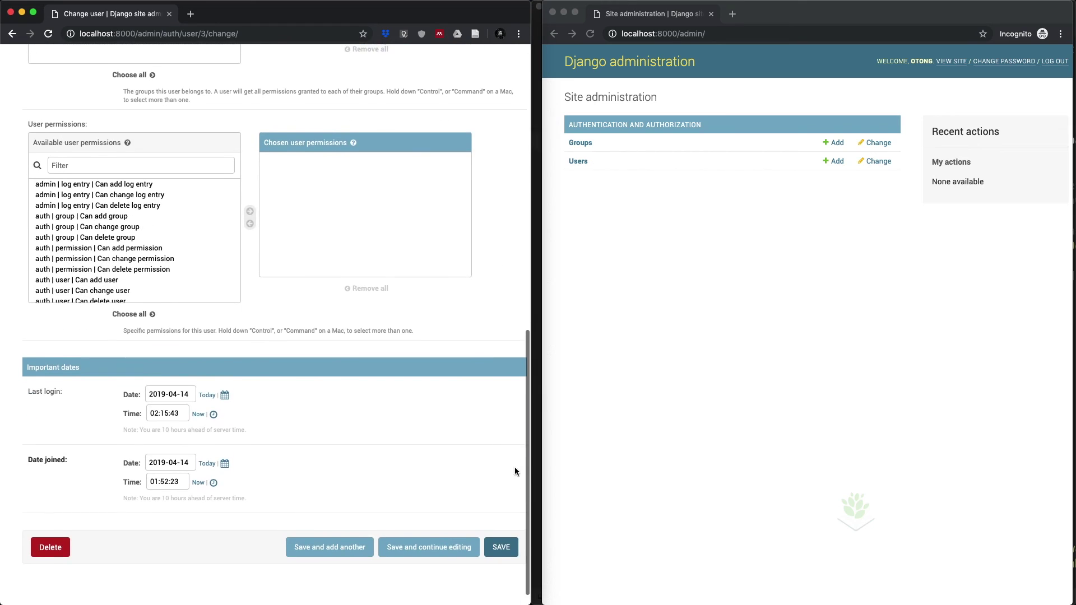
pyautogui.click(501, 554)
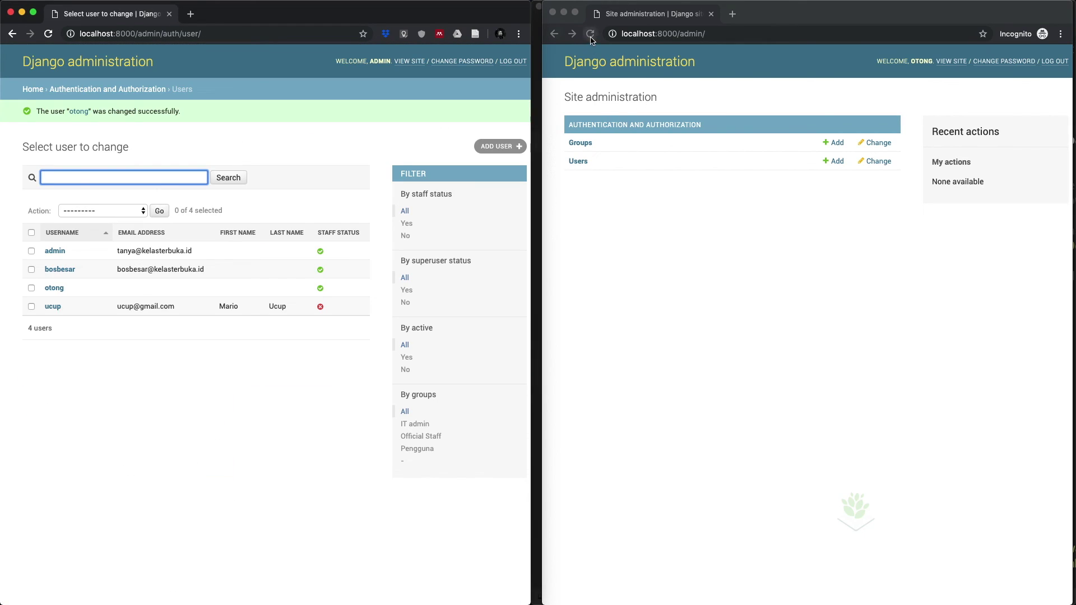
pyautogui.click(590, 34)
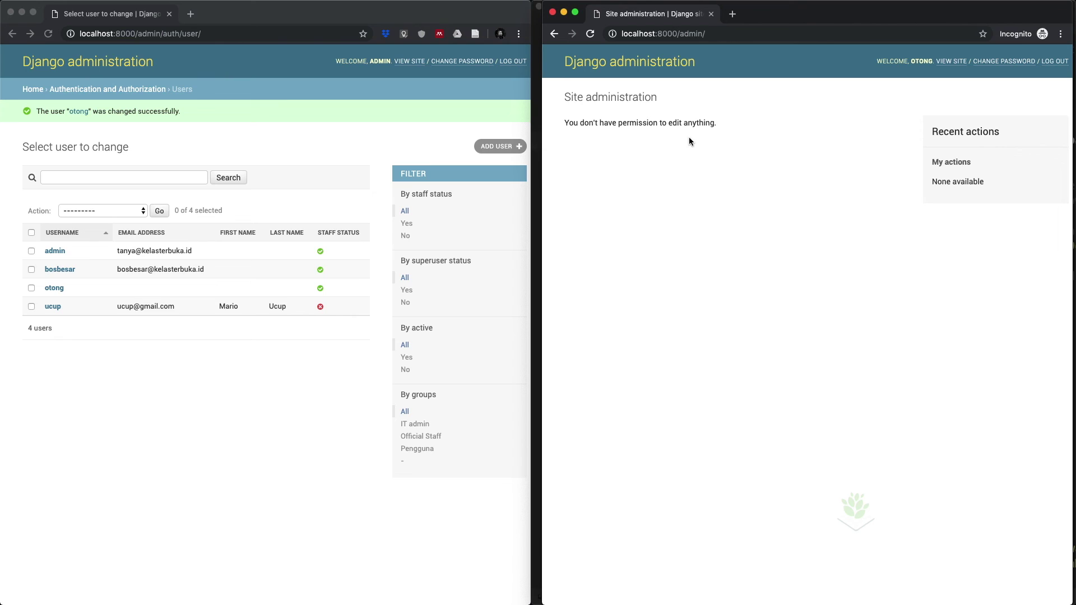
# Step: Review otong's permission flags and the groups available to that account, and return to the group list
pyautogui.press('super+grave')
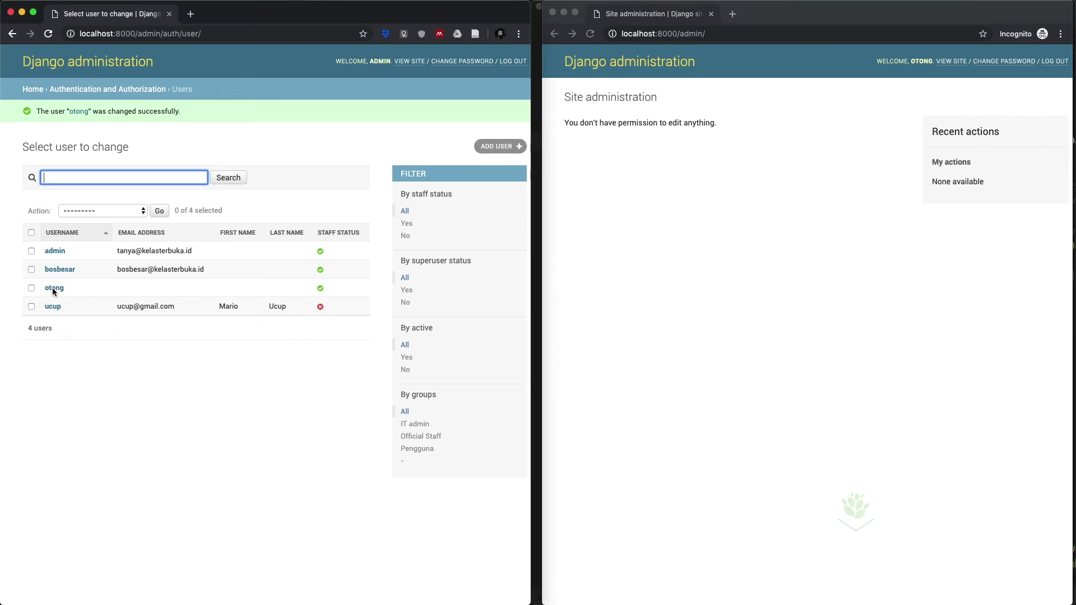
pyautogui.click(55, 288)
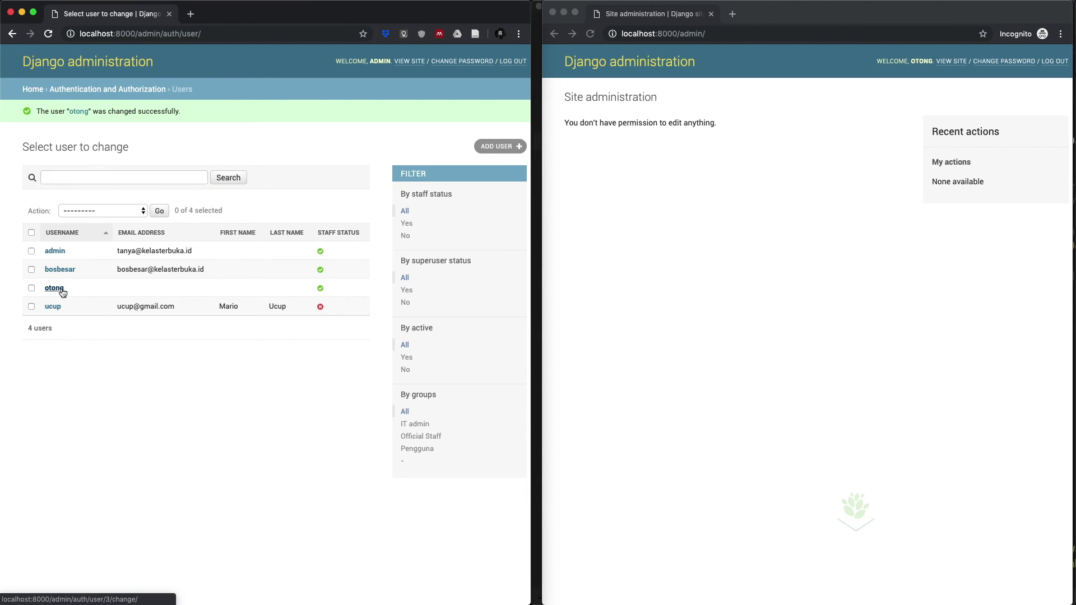
pyautogui.scroll(-2, 78, 431)
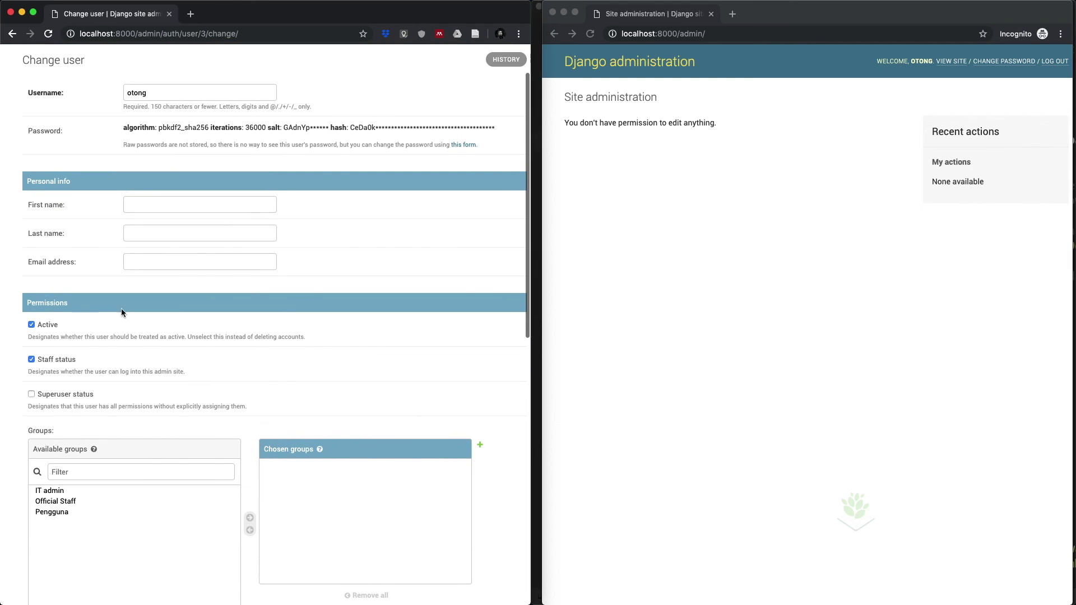
pyautogui.scroll(-2, 78, 431)
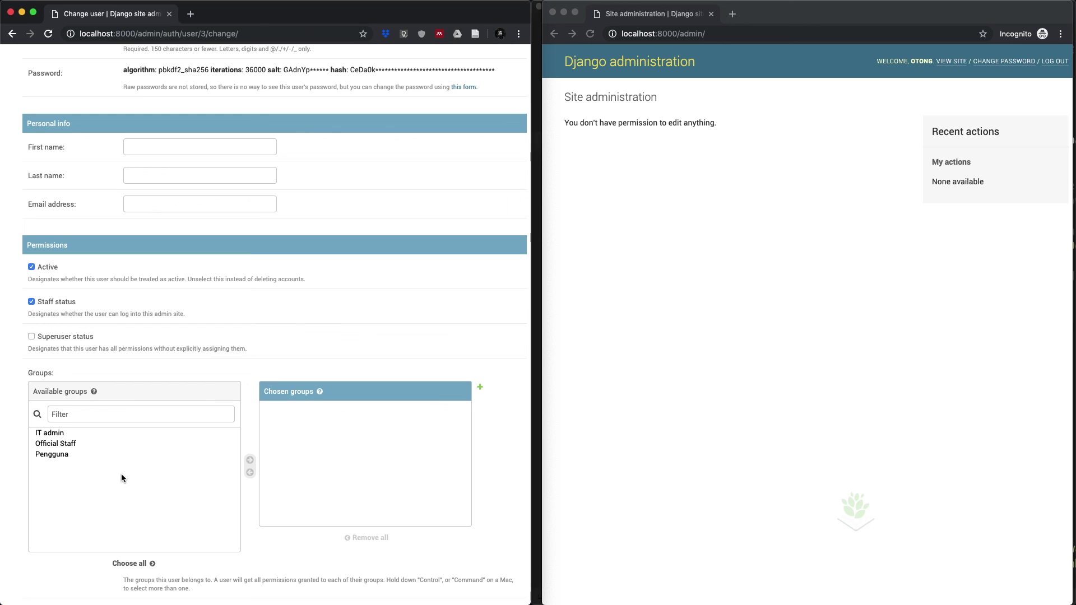
pyautogui.scroll(3, 121, 473)
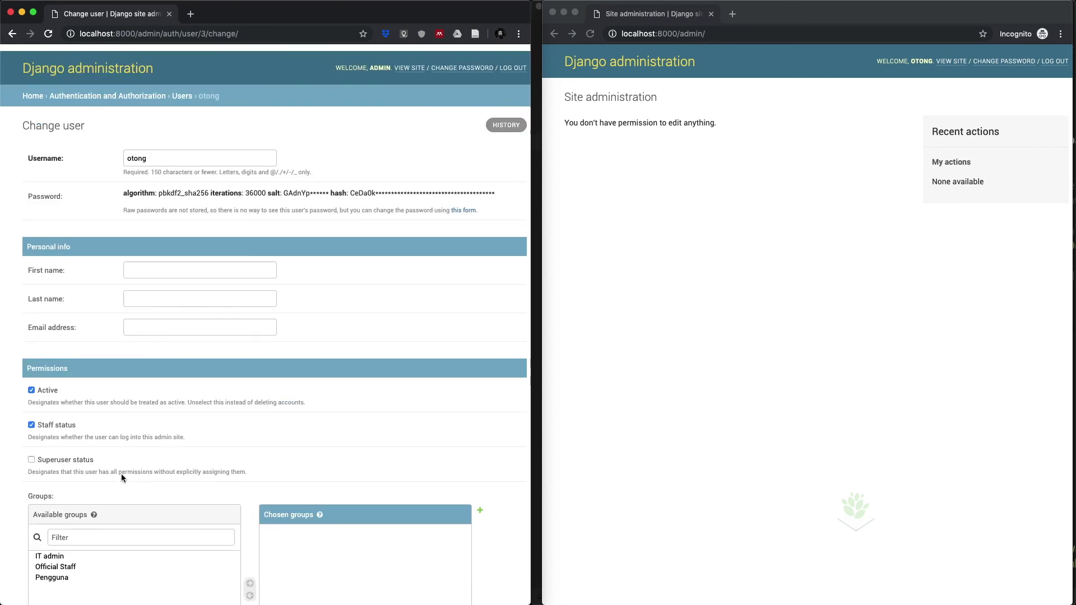
pyautogui.click(109, 91)
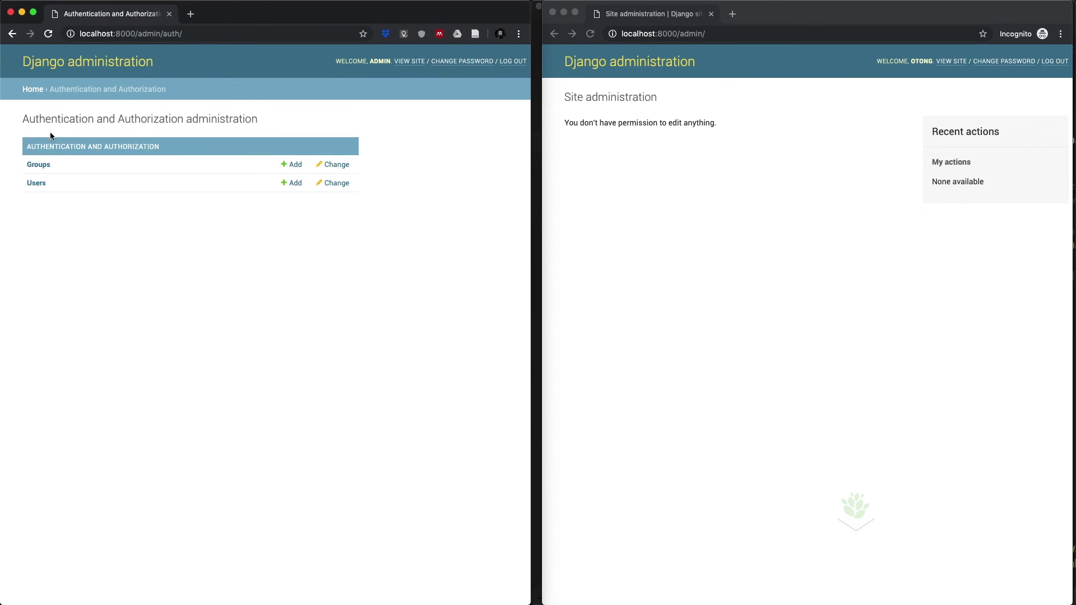
pyautogui.click(43, 165)
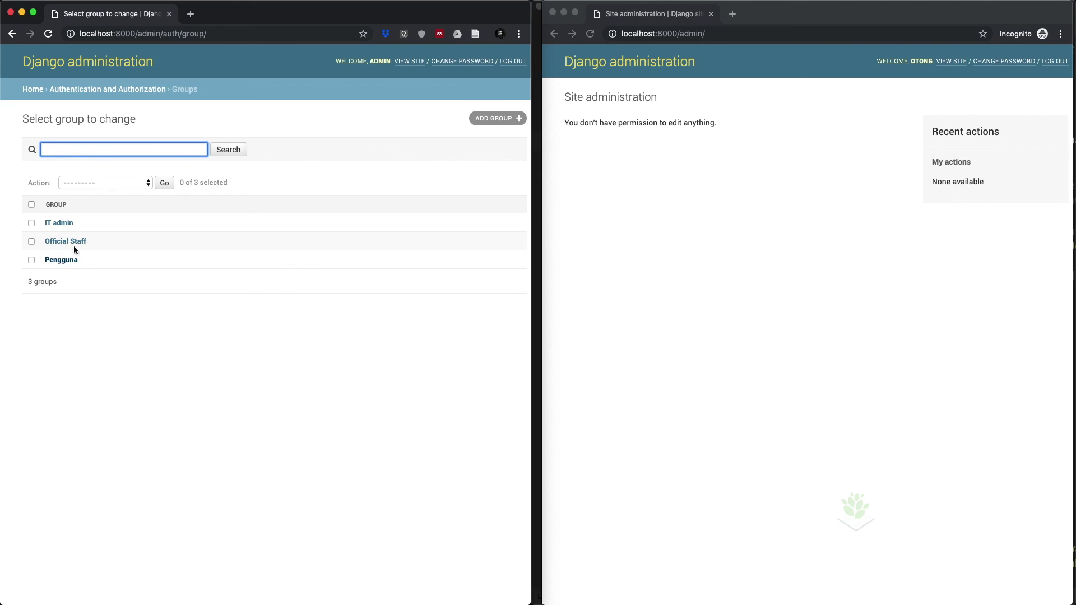